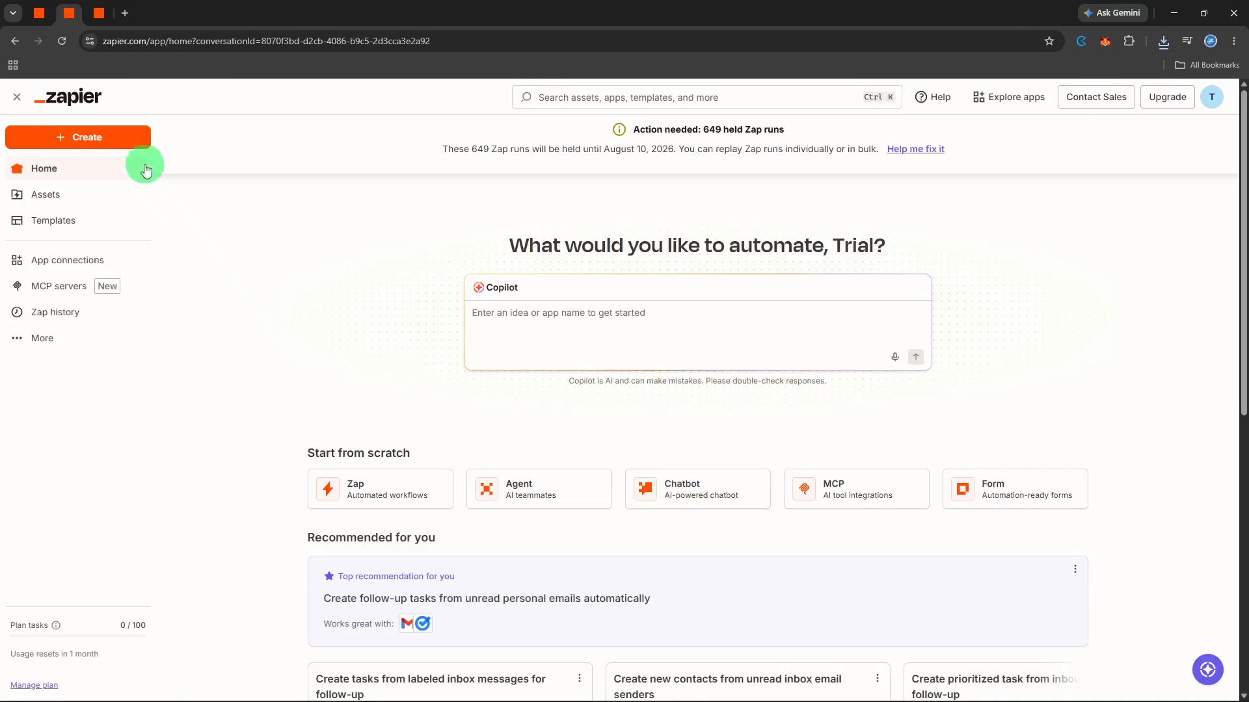
# Step: Create a new Zap workflow and choose Airtable as its trigger app
pyautogui.click(127, 141)
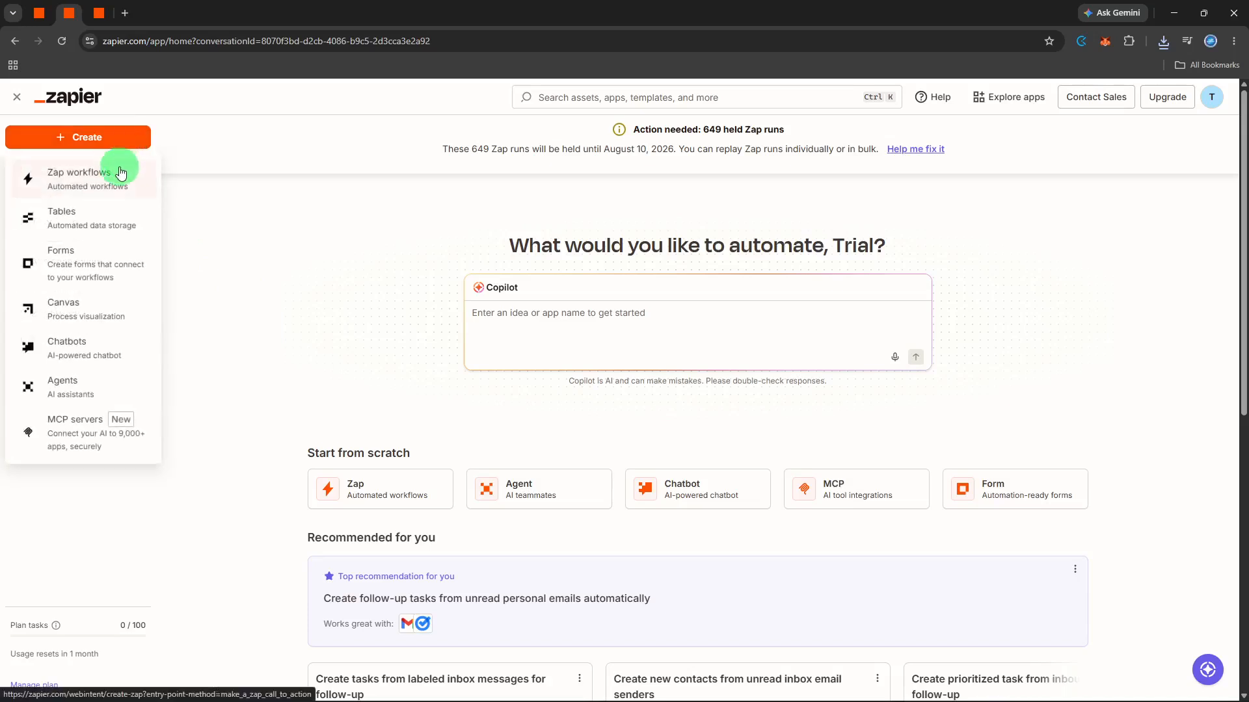
pyautogui.click(124, 170)
pyautogui.click(553, 414)
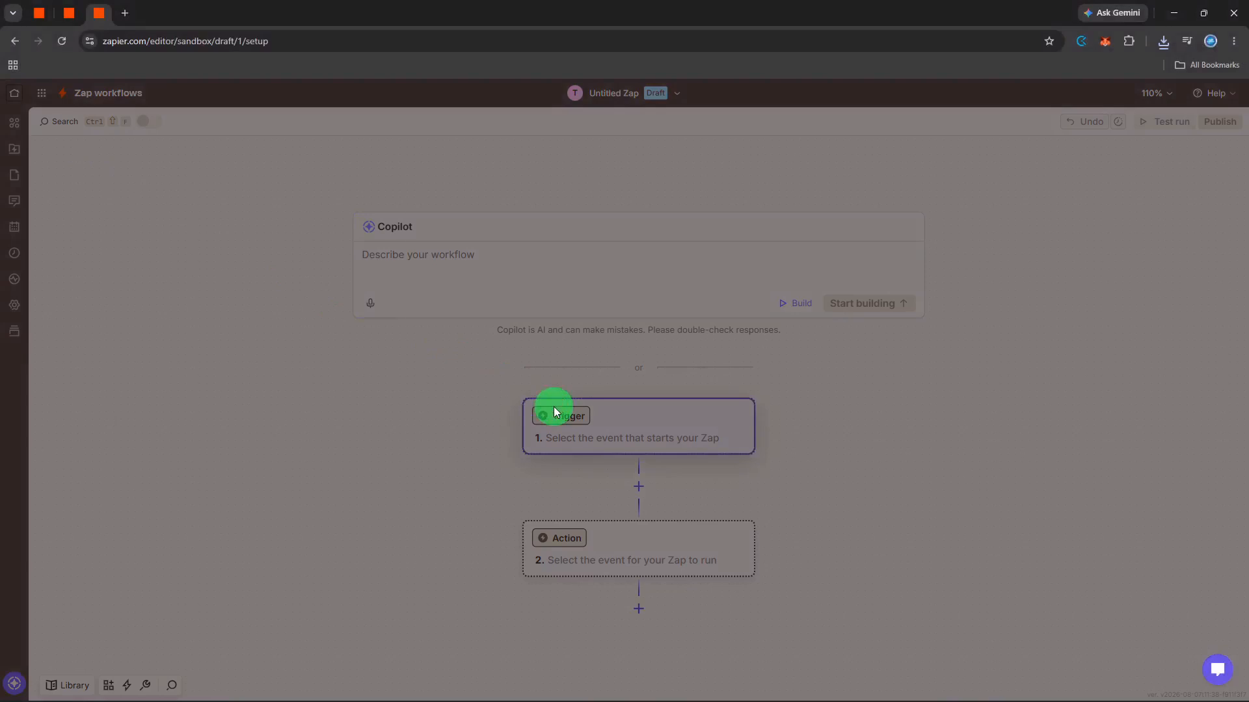
pyautogui.write('airt')
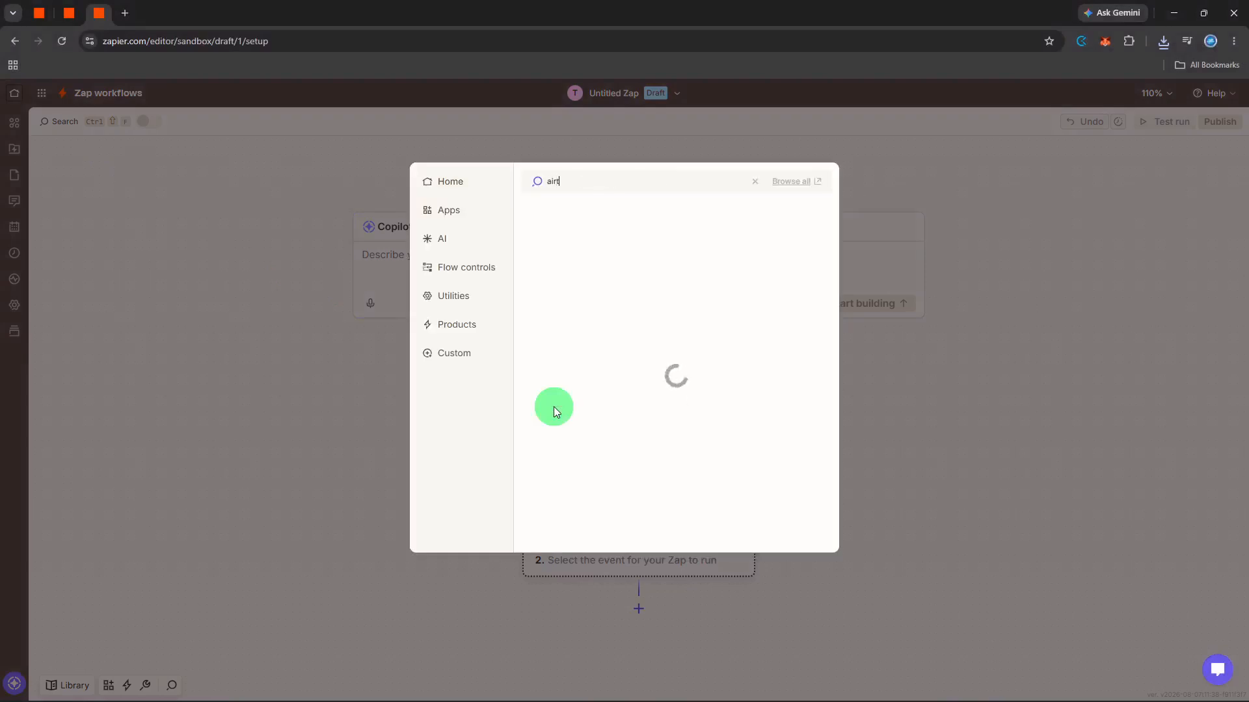
pyautogui.write('able')
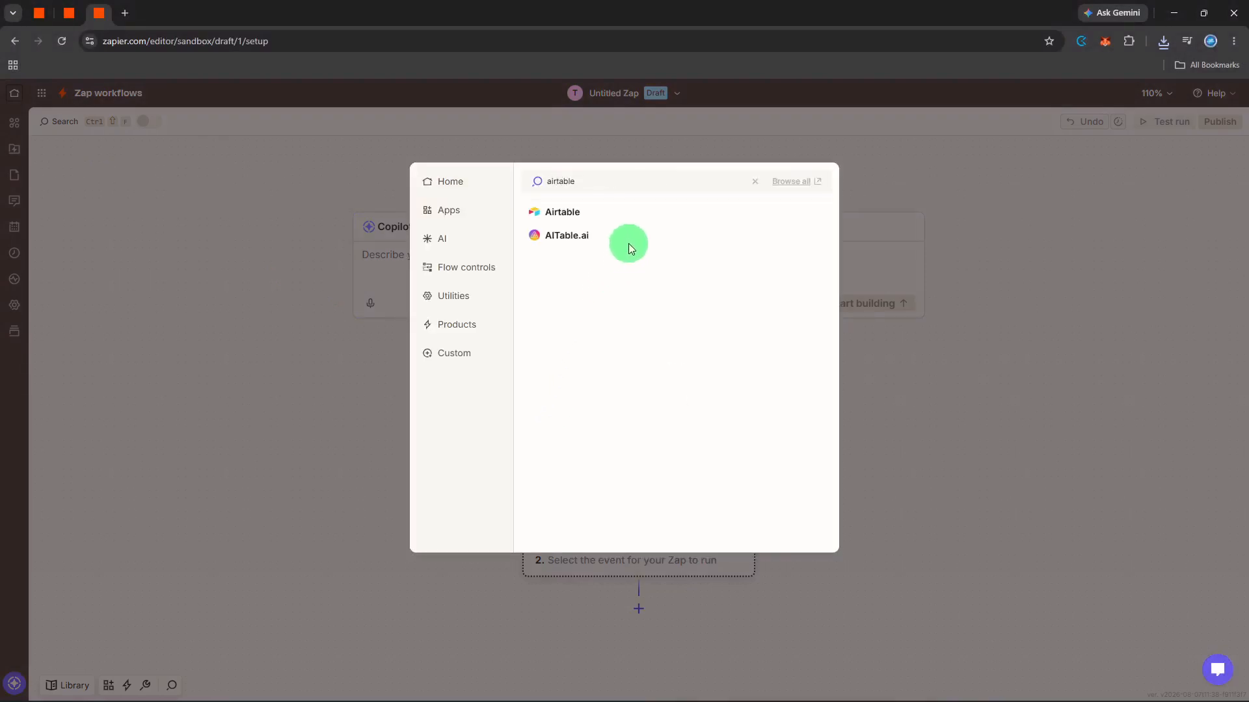
pyautogui.click(641, 212)
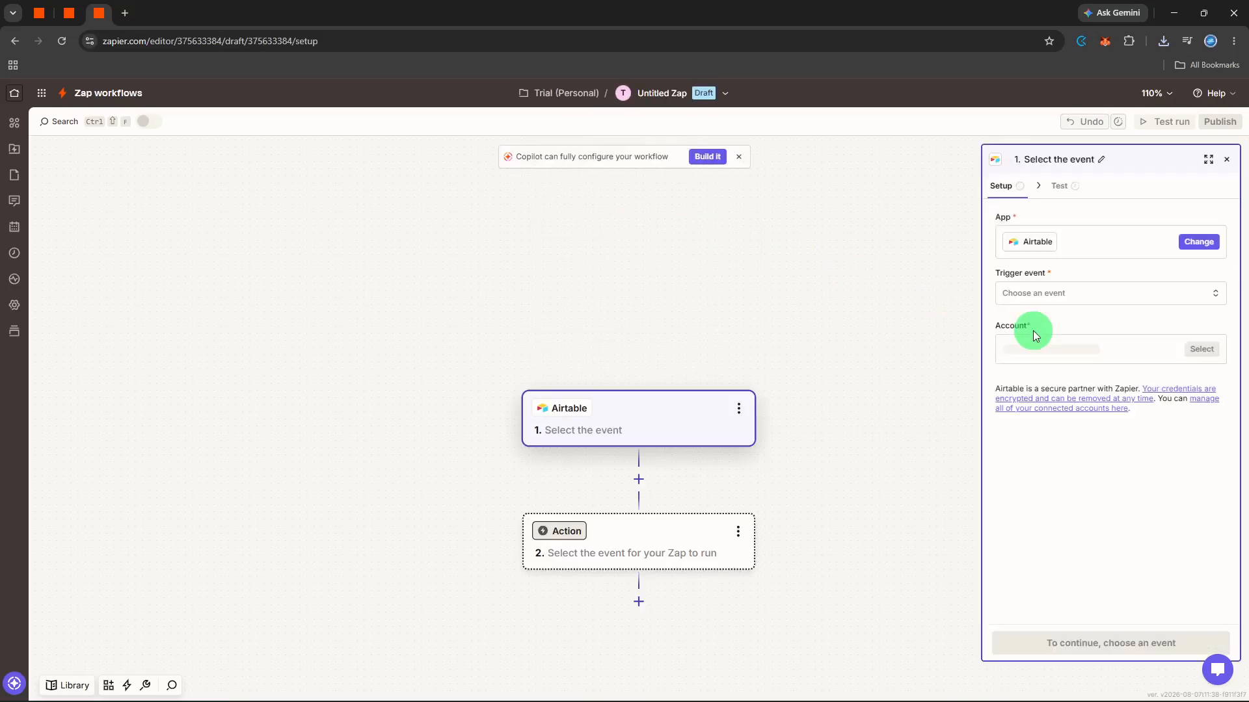
# Step: Set the Airtable trigger event to New Record and continue to its configuration
pyautogui.click(1055, 294)
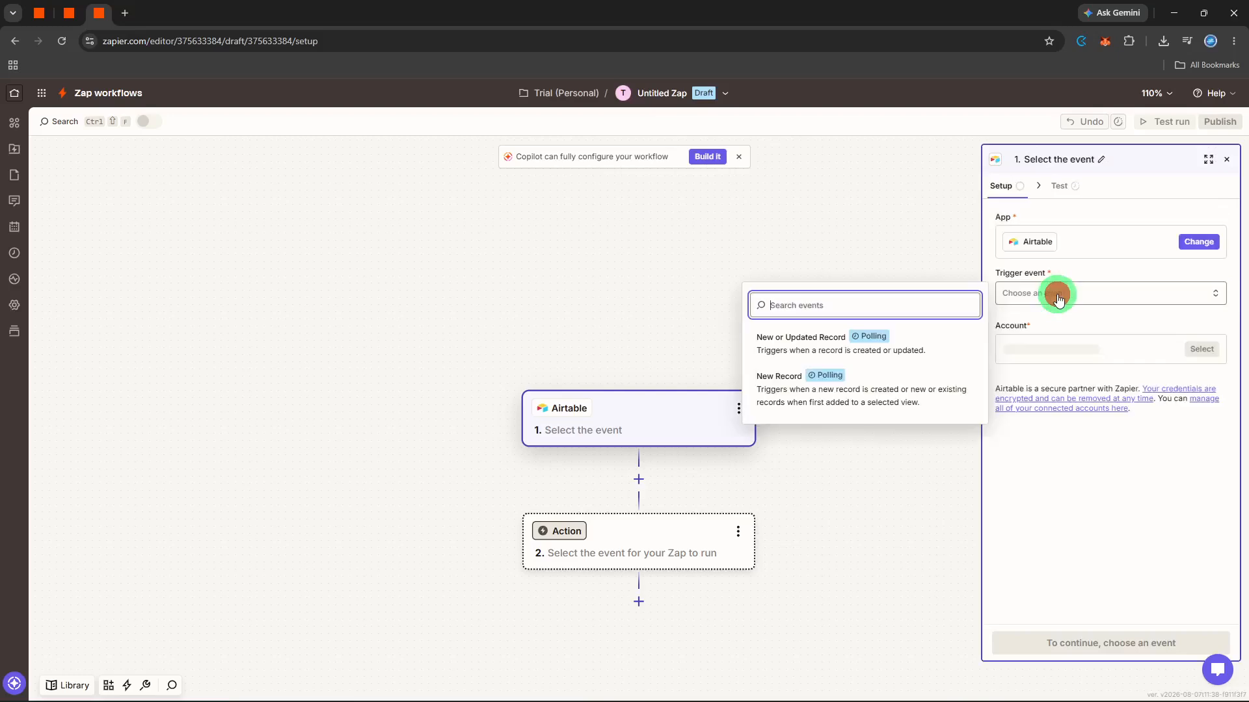
pyautogui.click(849, 384)
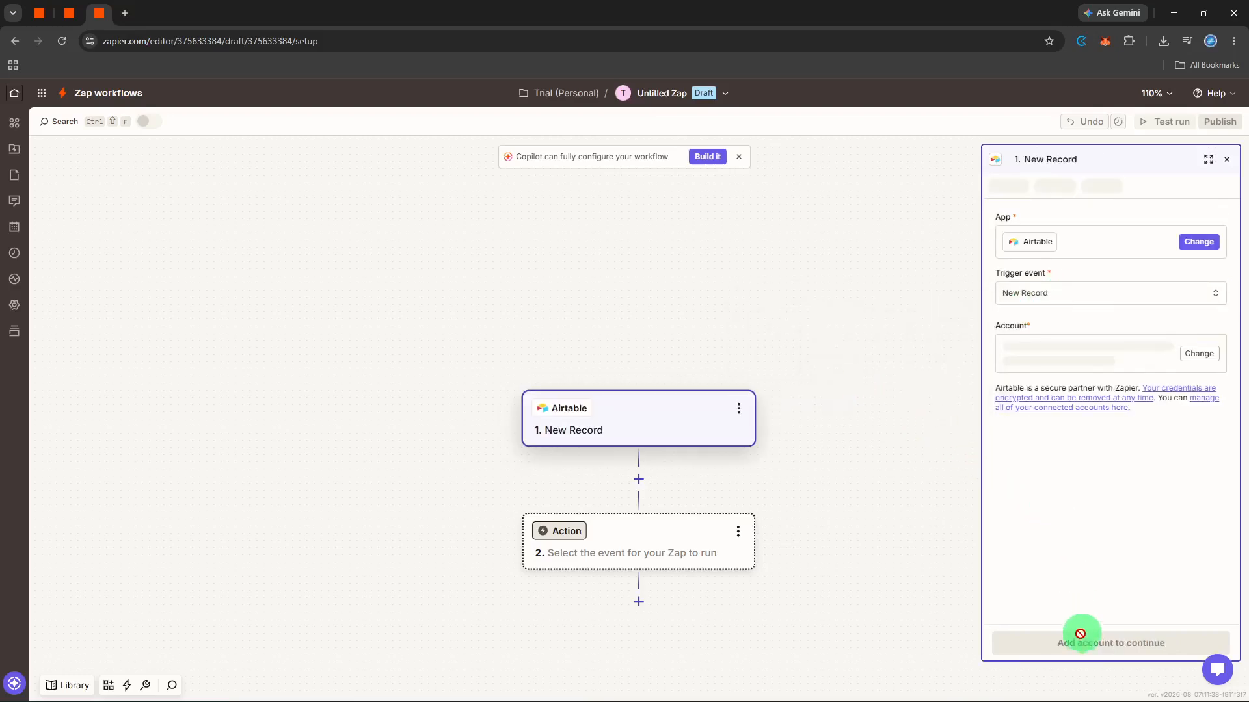
pyautogui.click(1087, 638)
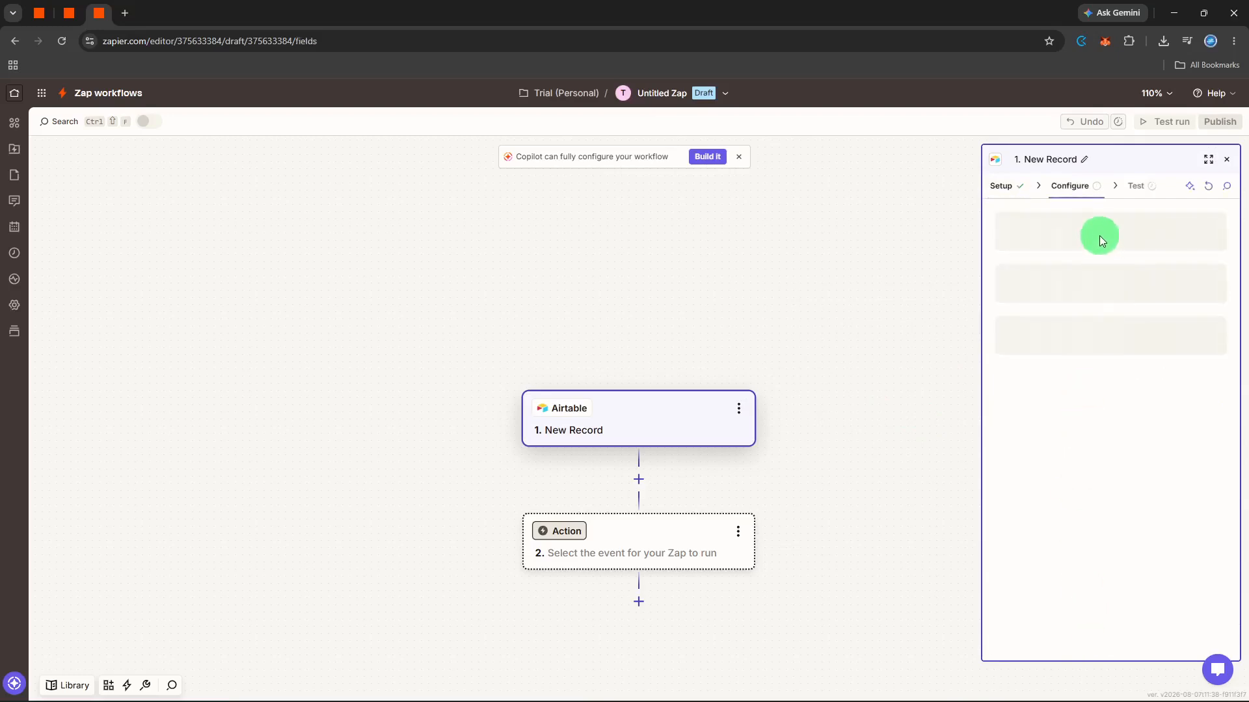
# Step: Configure the trigger with the Projects base and the Content Approval table, and proceed to testing
pyautogui.click(1099, 237)
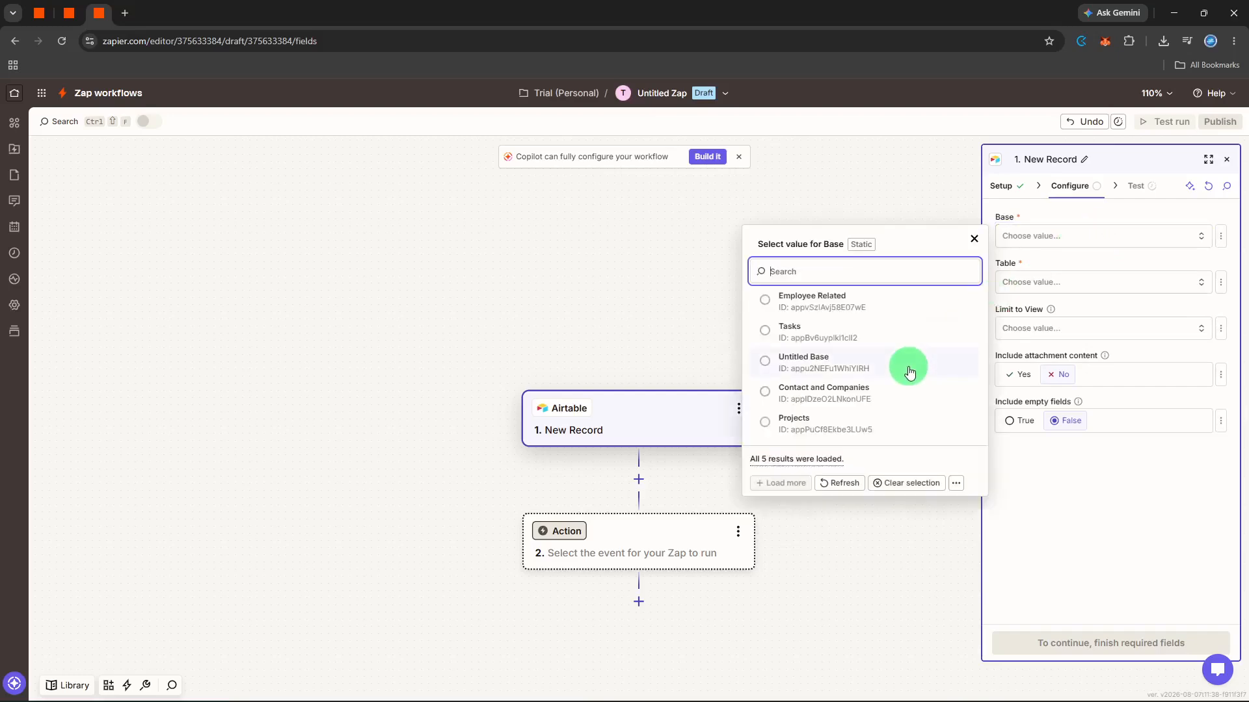
pyautogui.click(881, 424)
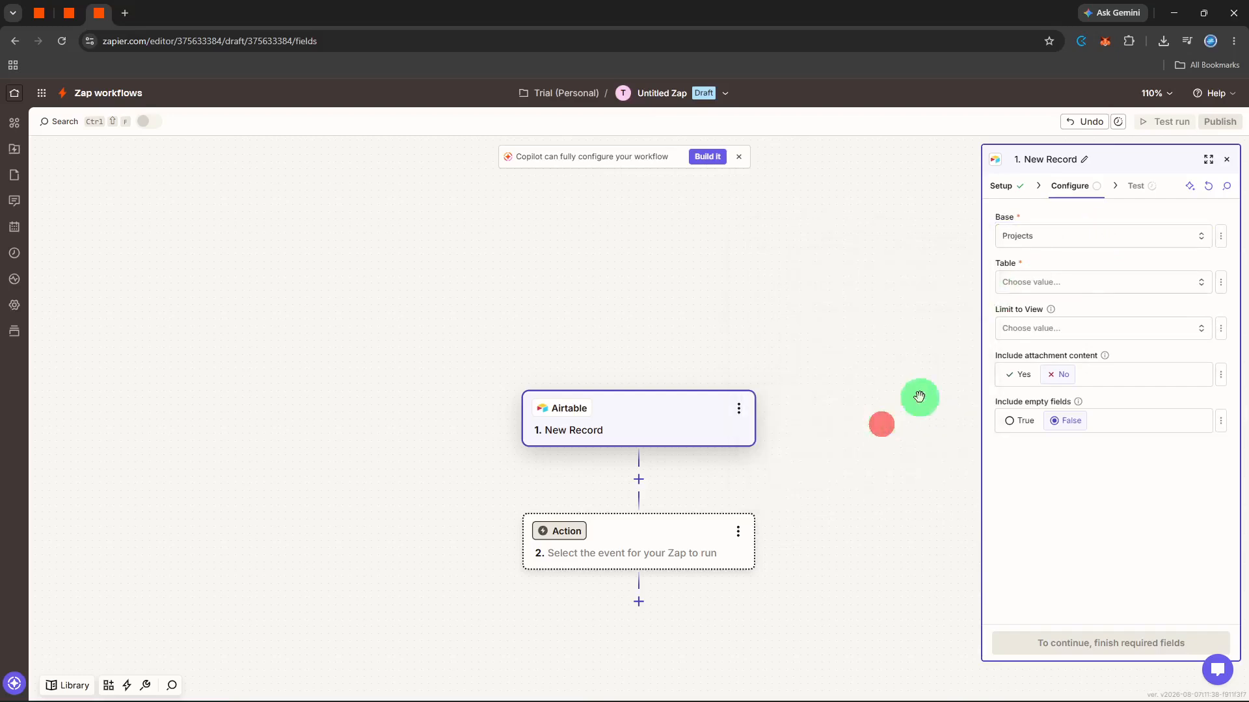
pyautogui.click(1111, 278)
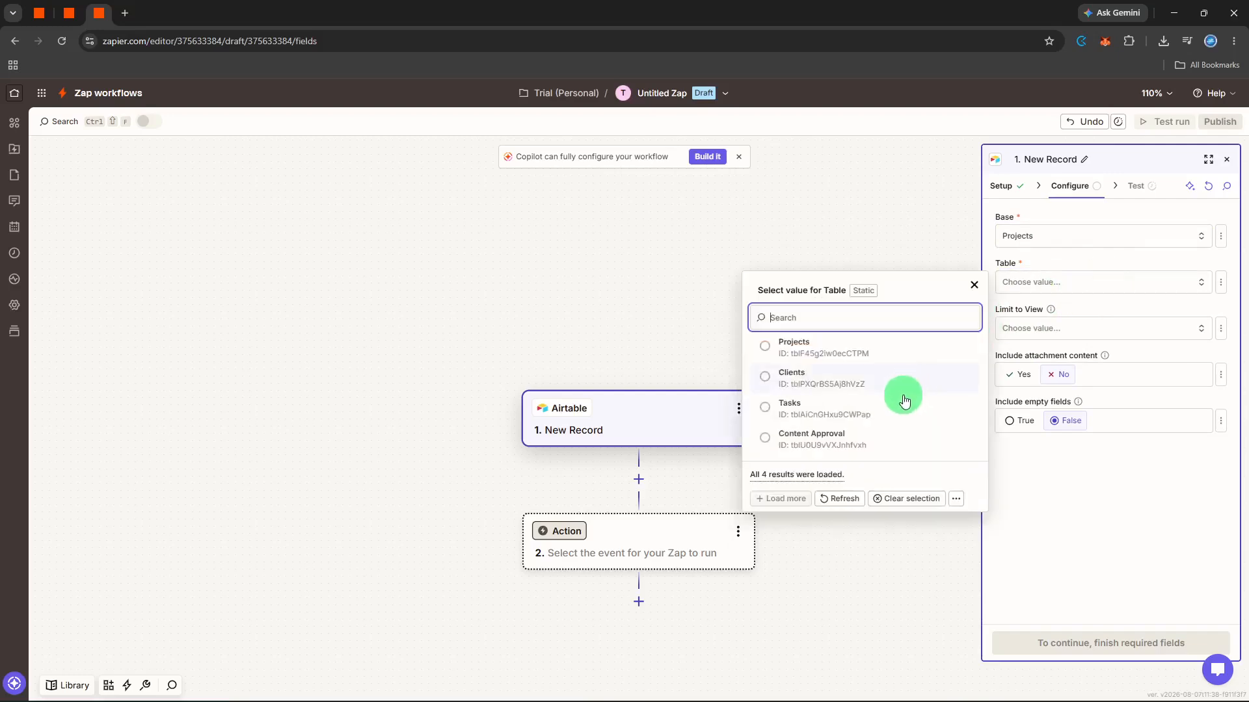
pyautogui.click(870, 437)
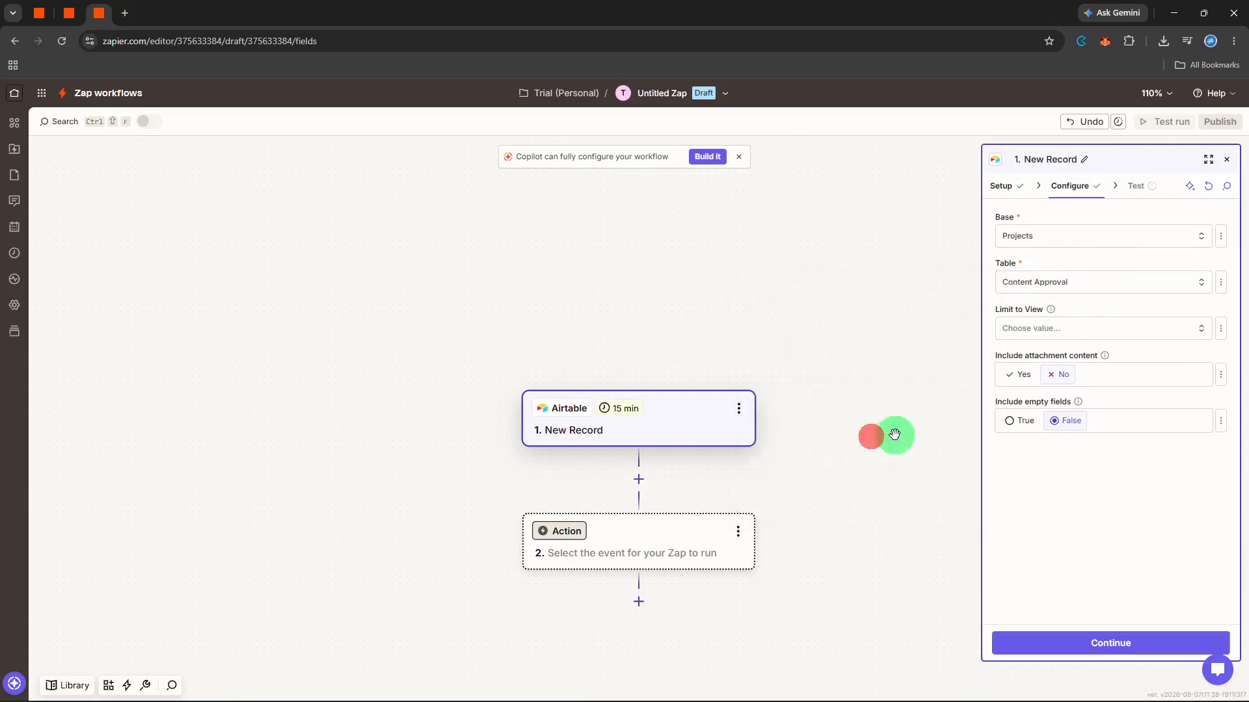
pyautogui.click(1097, 628)
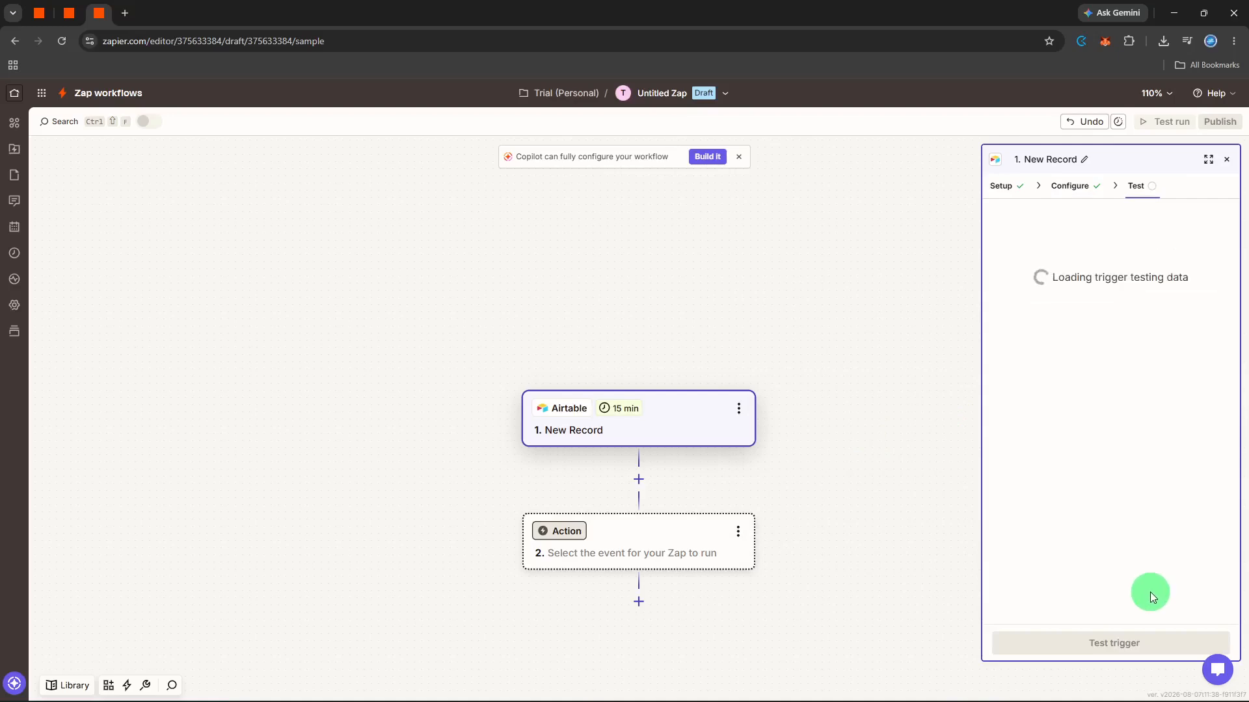
# Step: Test the Airtable trigger, inspect the contents of Record A, and continue with that record
pyautogui.click(1136, 637)
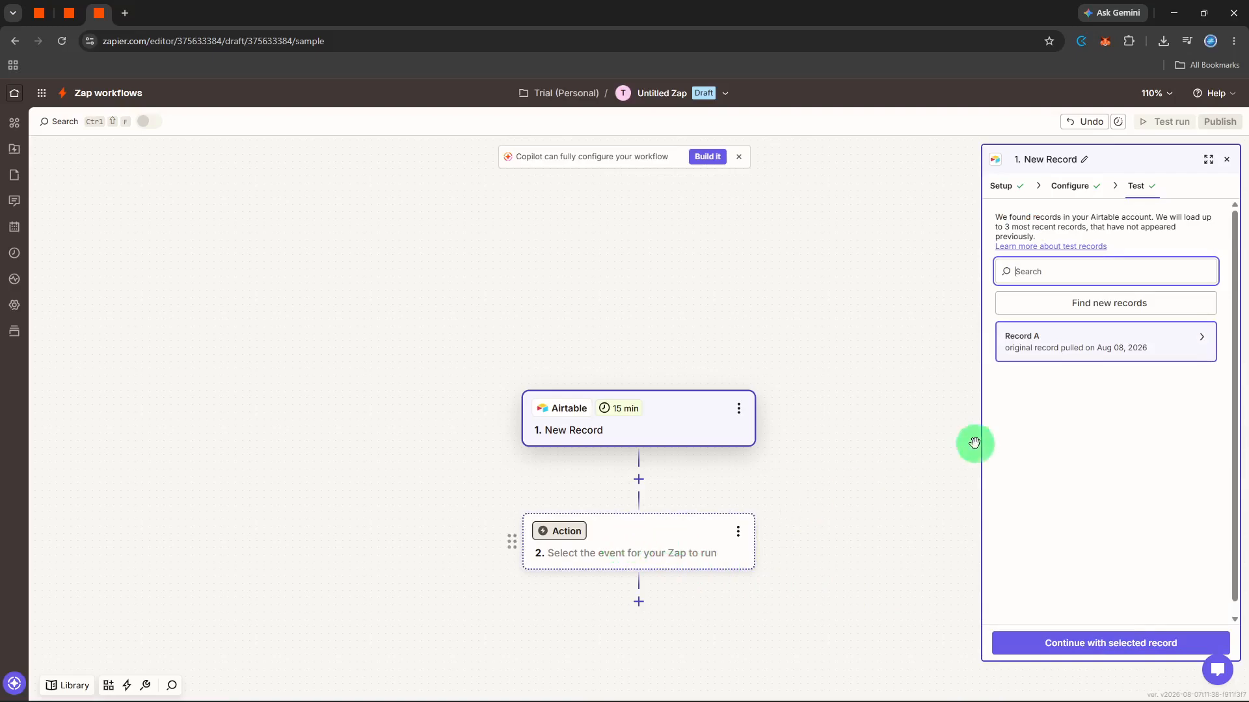
pyautogui.click(1194, 338)
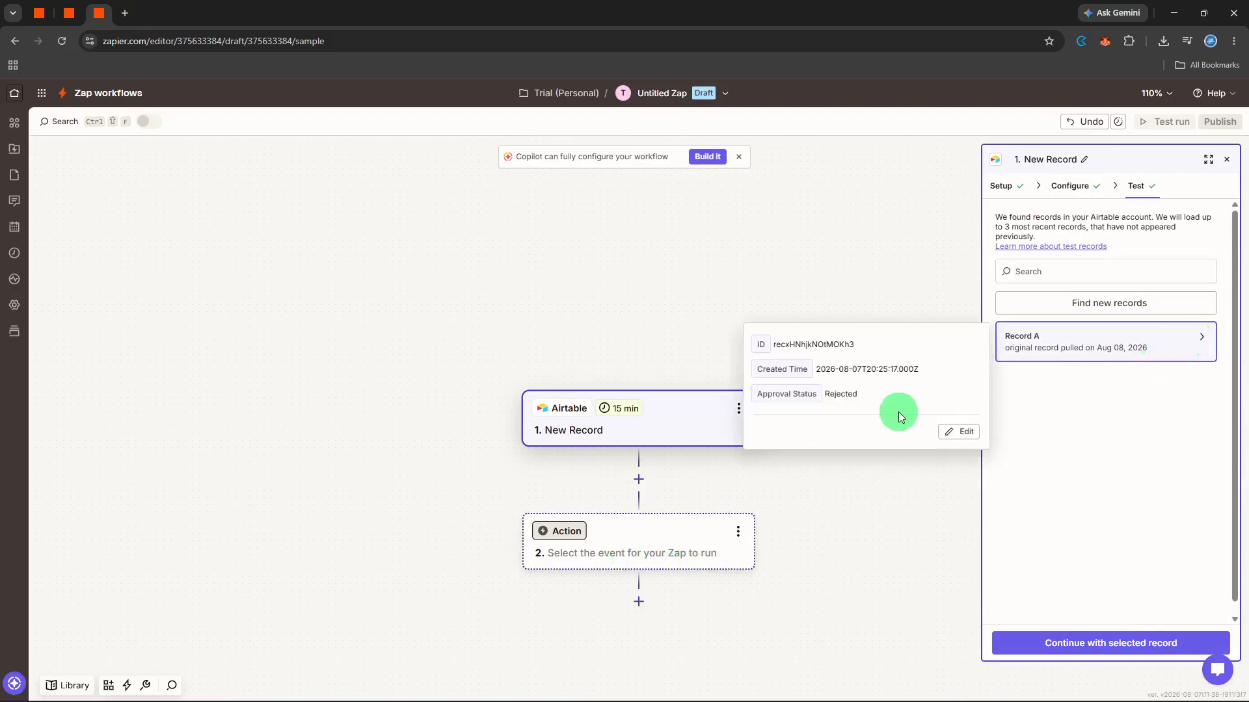
pyautogui.click(1044, 497)
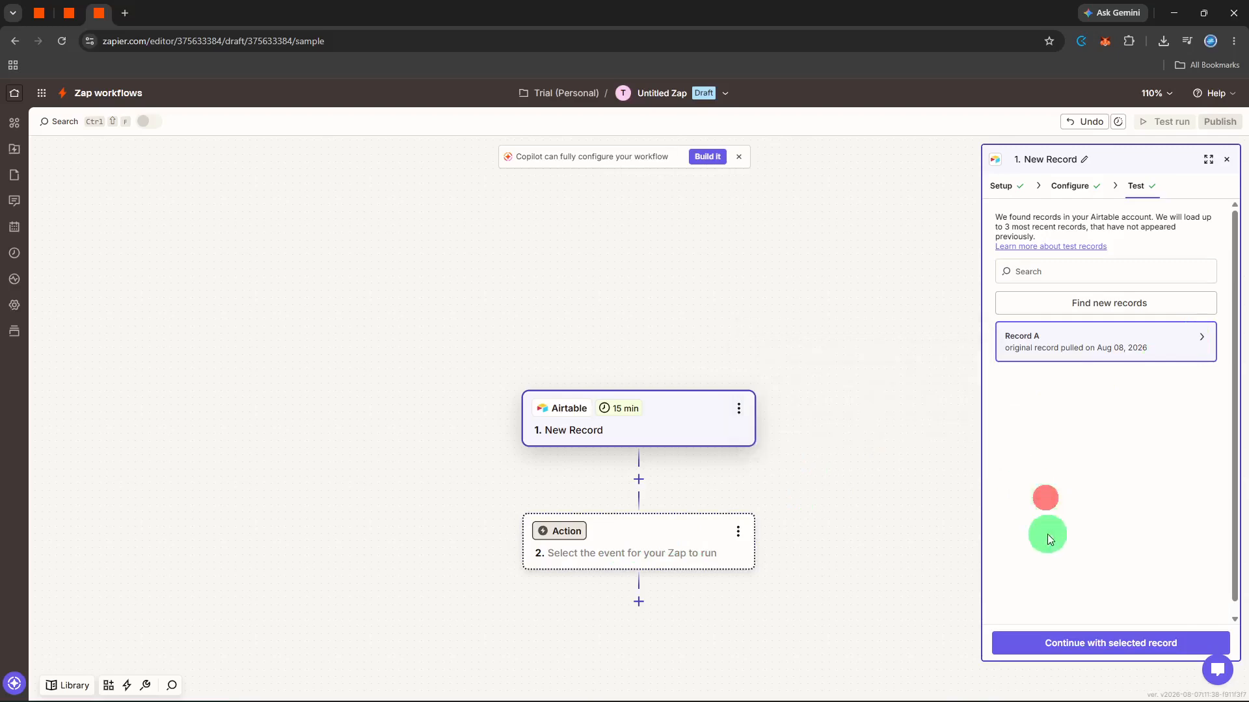
pyautogui.click(1062, 645)
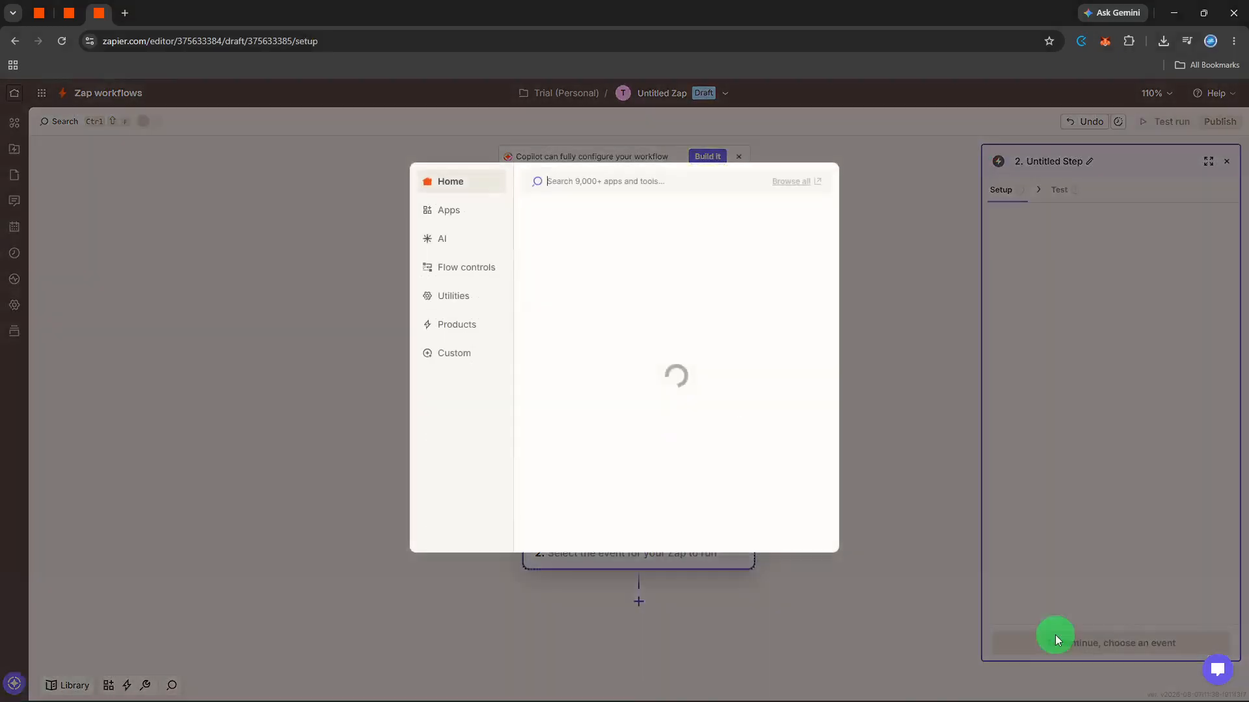
# Step: Set up the action step with Slack and the Send Channel Message event, and continue to its configuration
pyautogui.write('slack')
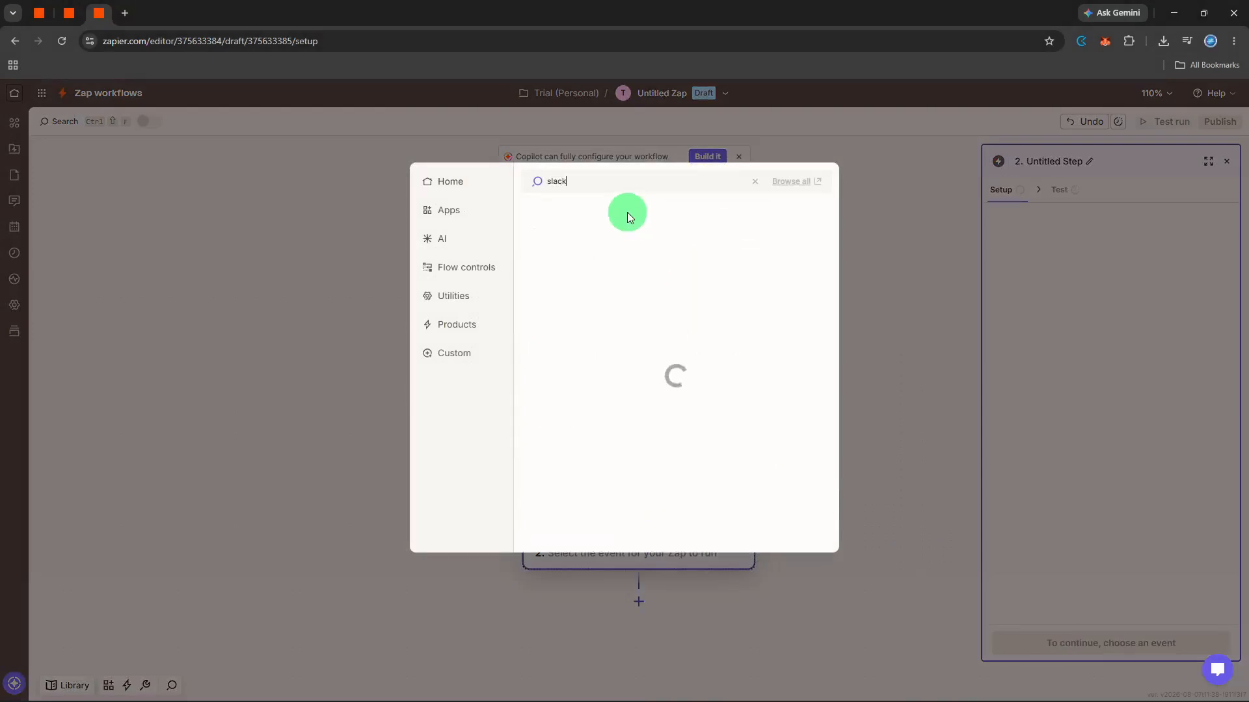
pyautogui.click(627, 212)
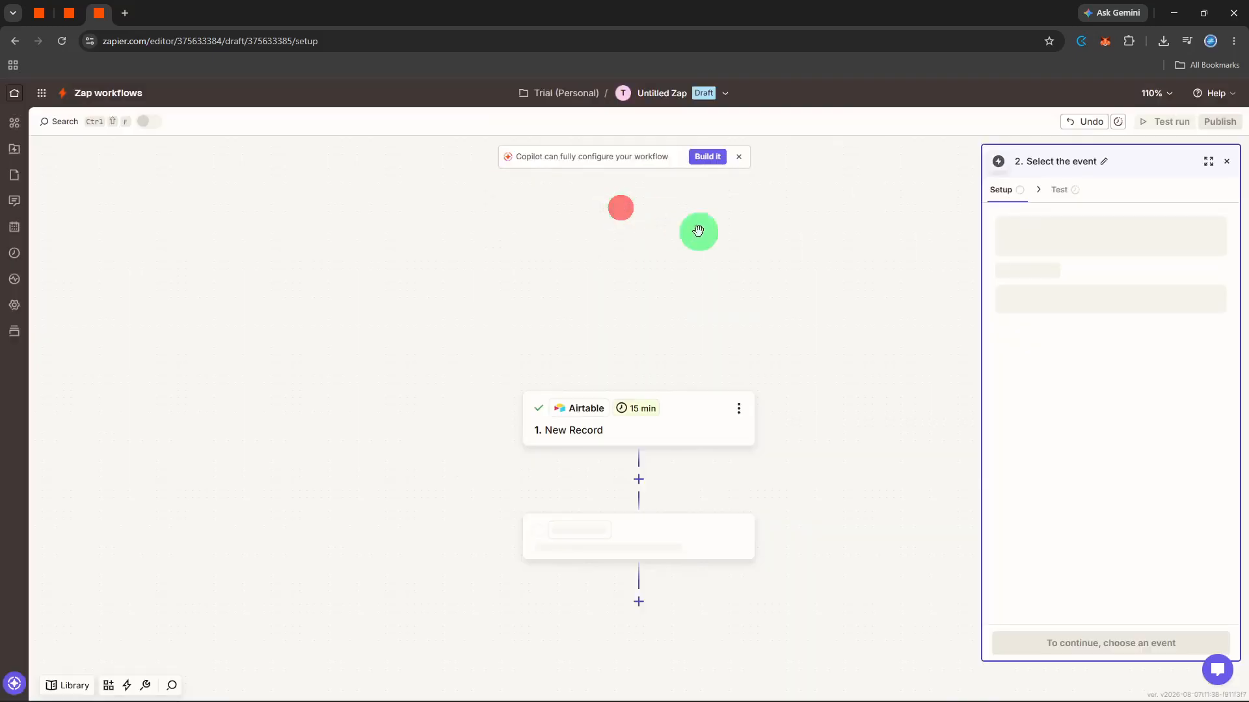
pyautogui.click(1052, 294)
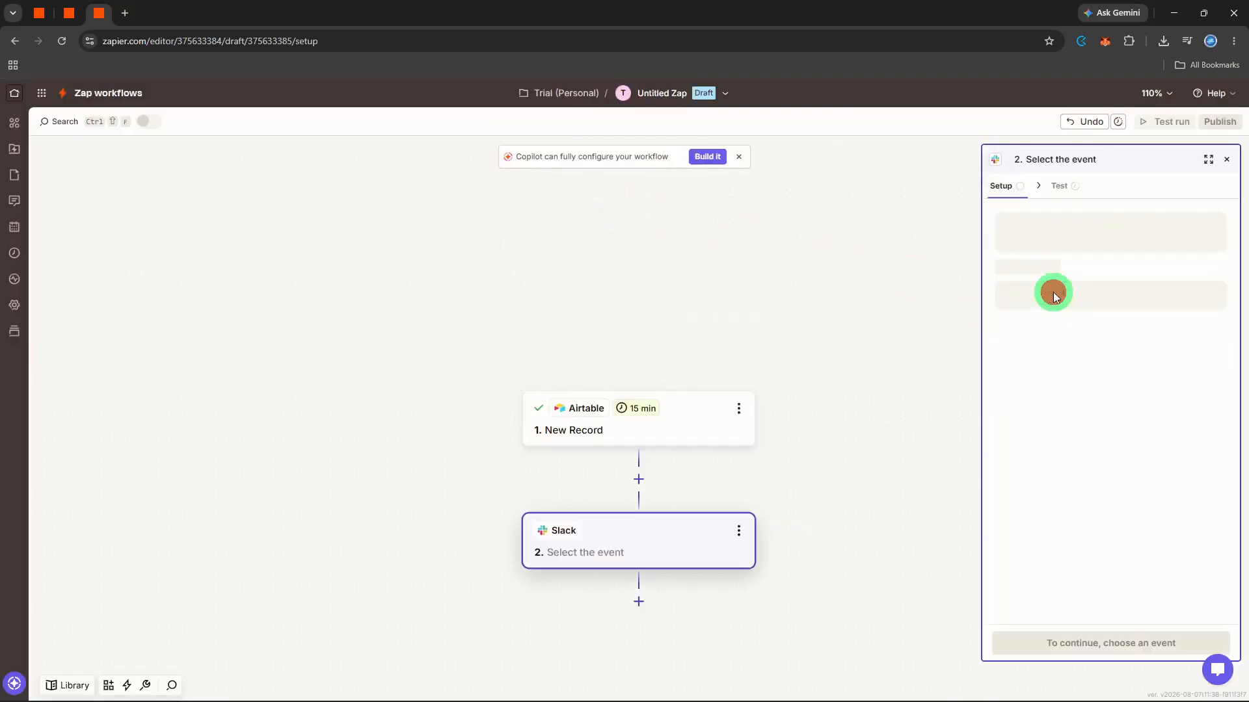
pyautogui.write('se')
pyautogui.click(816, 435)
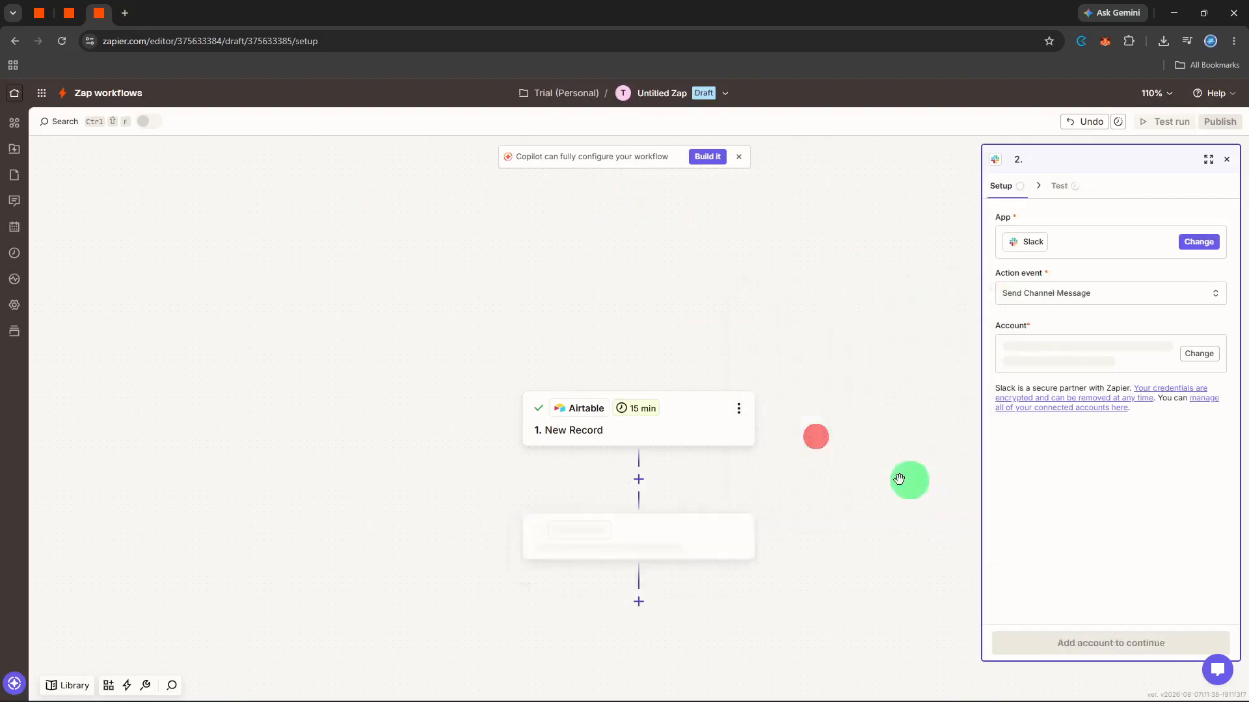
pyautogui.click(1077, 643)
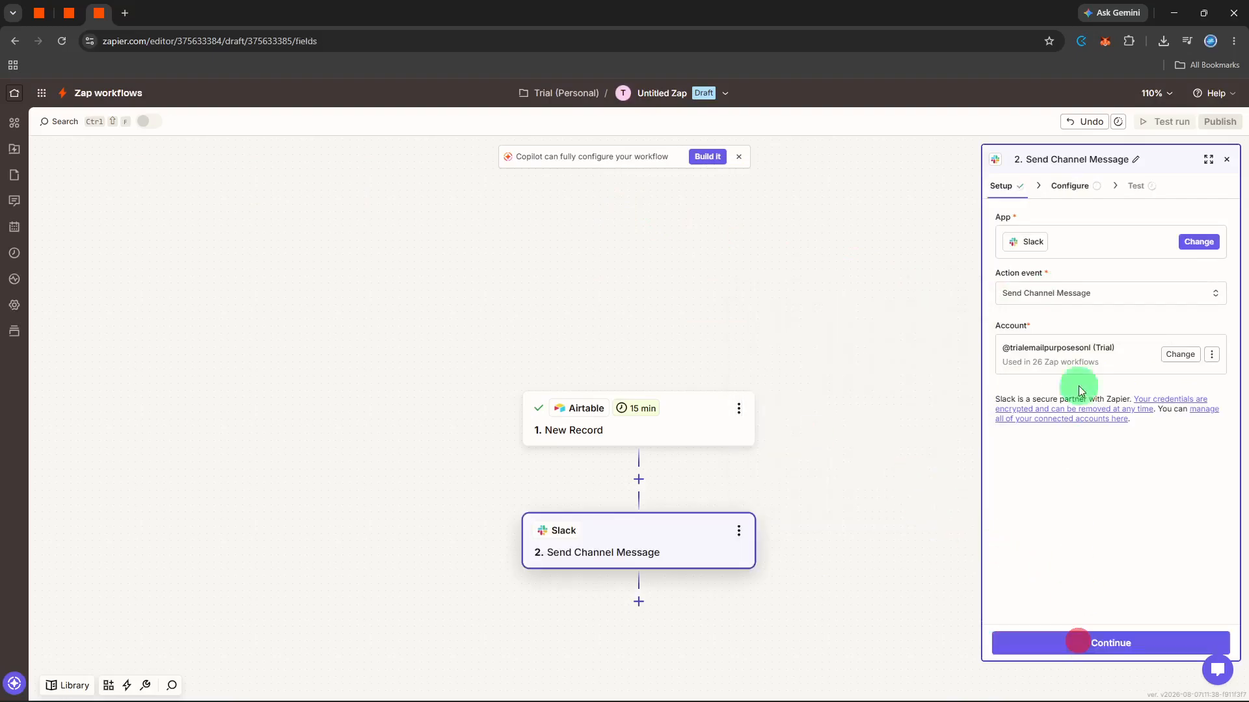
# Step: Set the Slack message's channel to content-approvals
pyautogui.click(1110, 238)
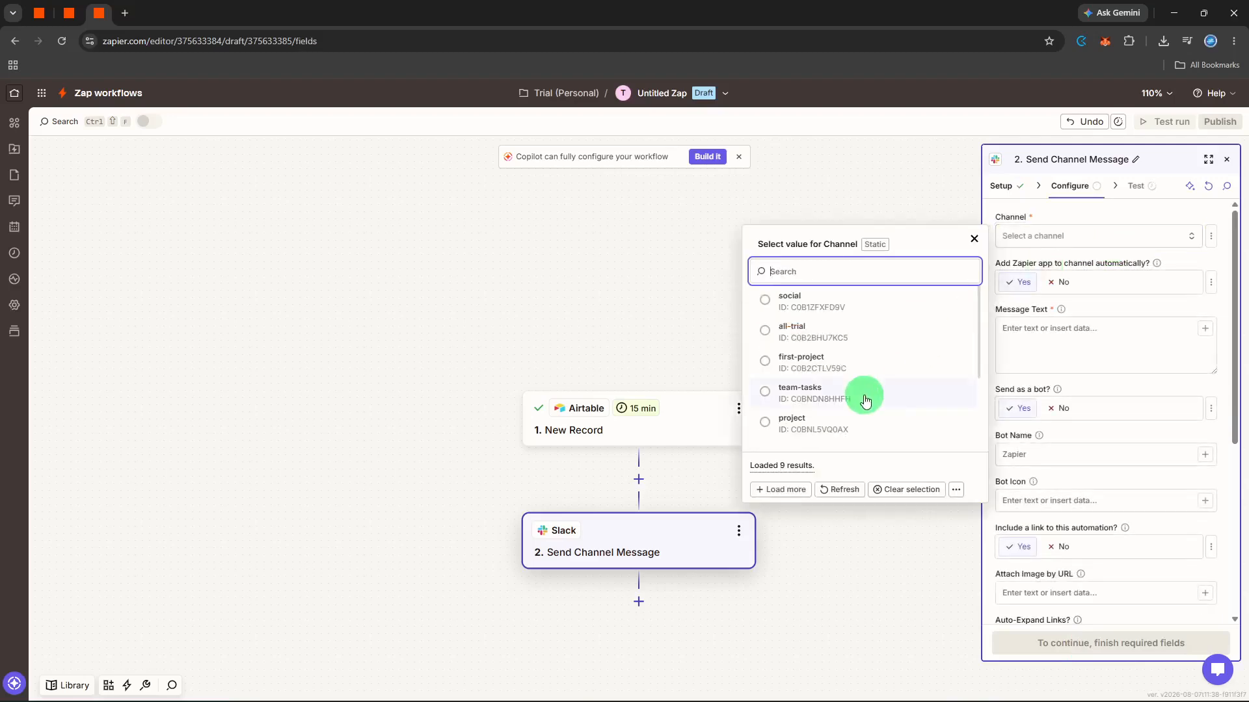
pyautogui.scroll(-2, 863, 398)
pyautogui.click(844, 431)
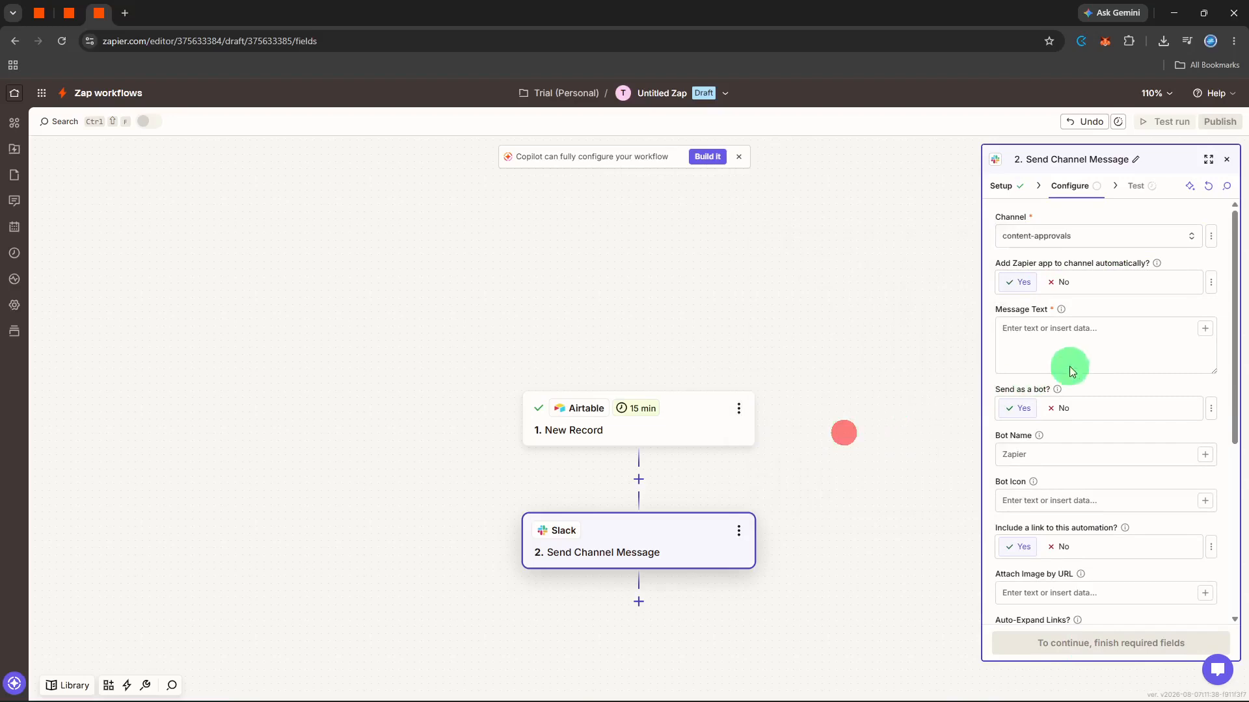
# Step: Compose the message text "New content ready for review!" followed by the Airtable record's Step Output below it, and proceed to testing
pyautogui.click(1095, 351)
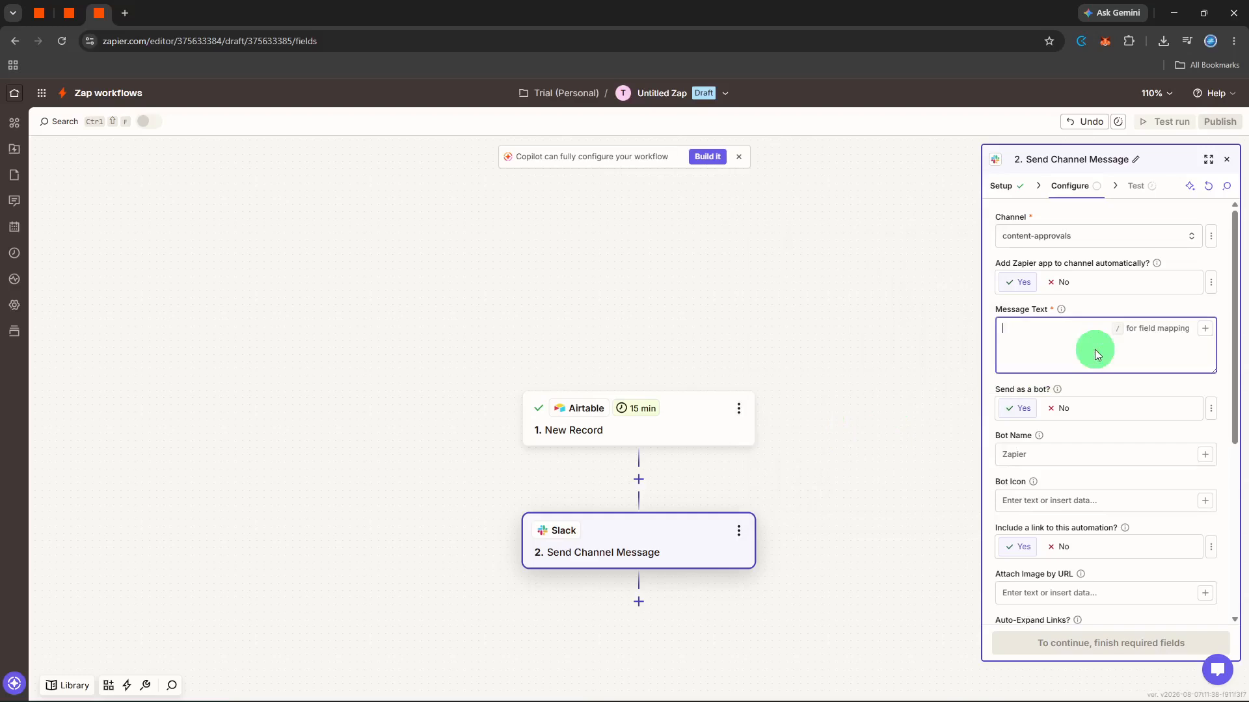
pyautogui.write('New content ready for review!')
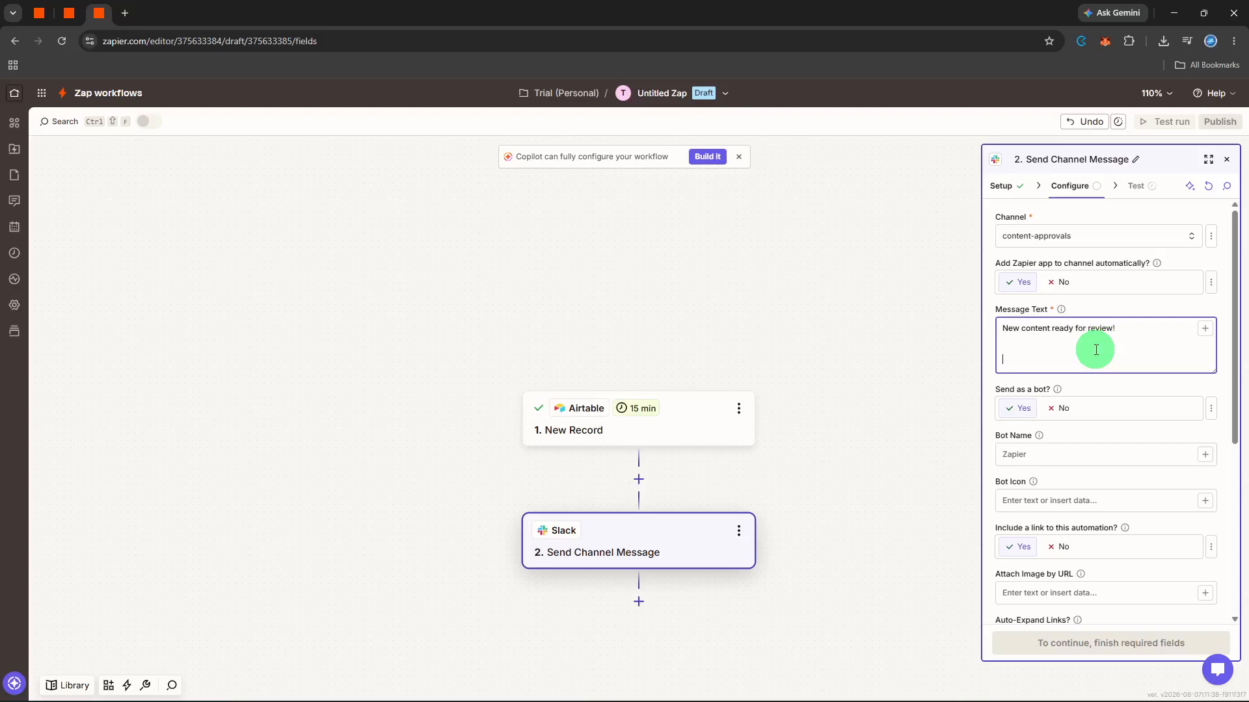
pyautogui.click(1200, 330)
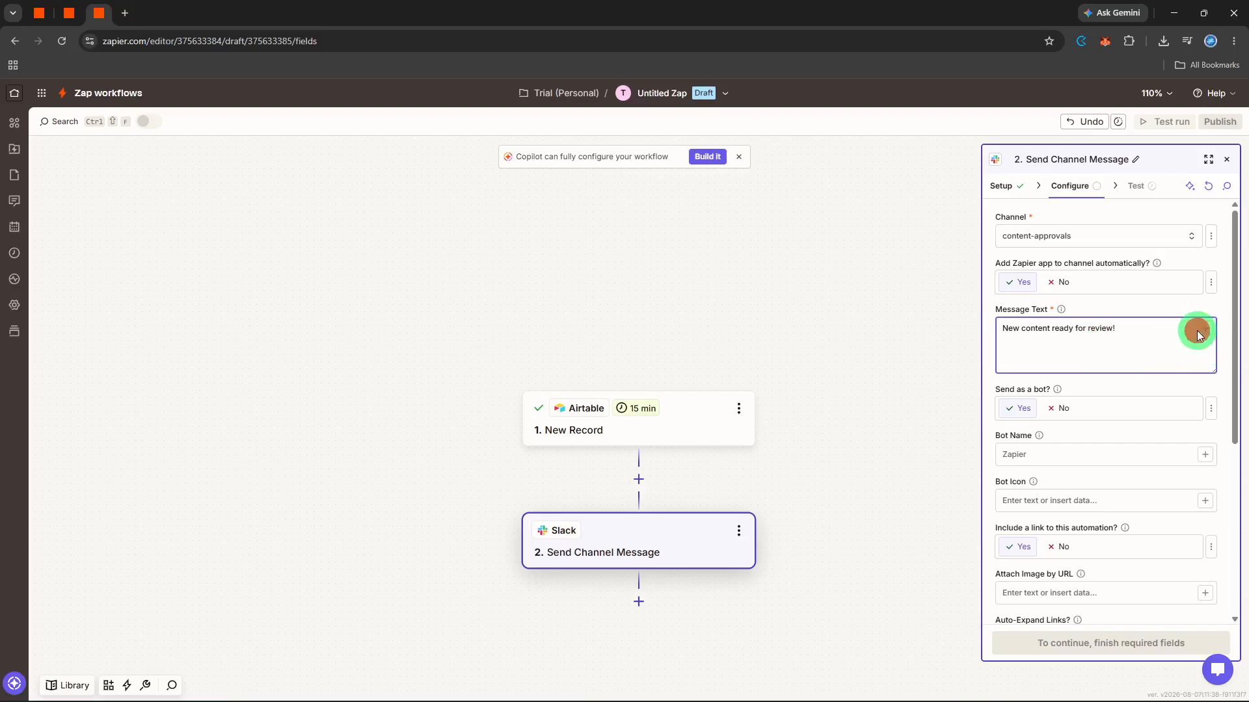
pyautogui.click(1202, 330)
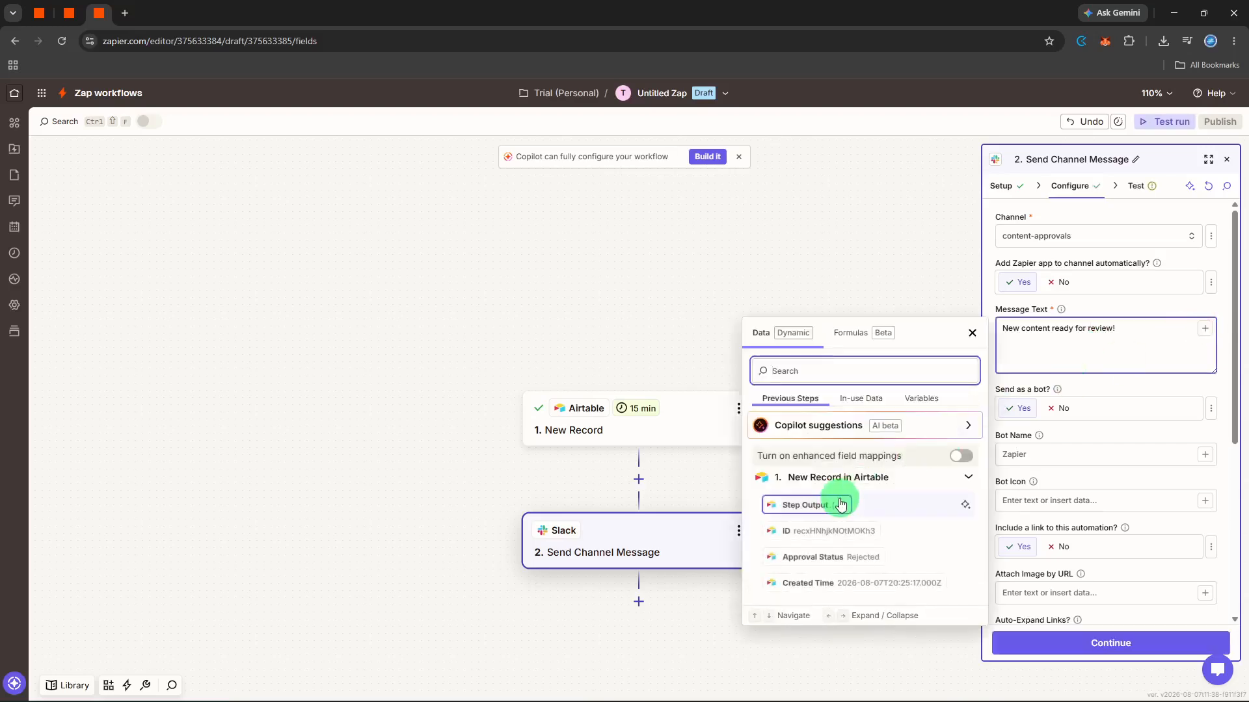
pyautogui.click(833, 527)
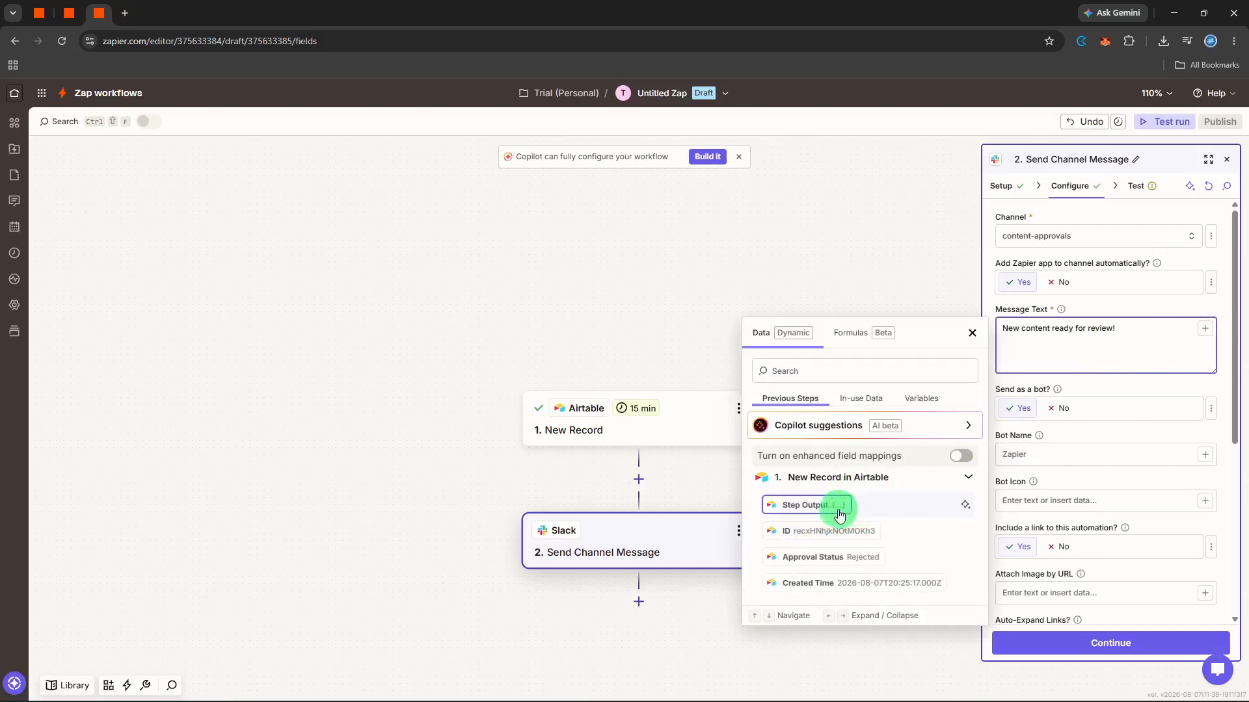
pyautogui.click(1109, 363)
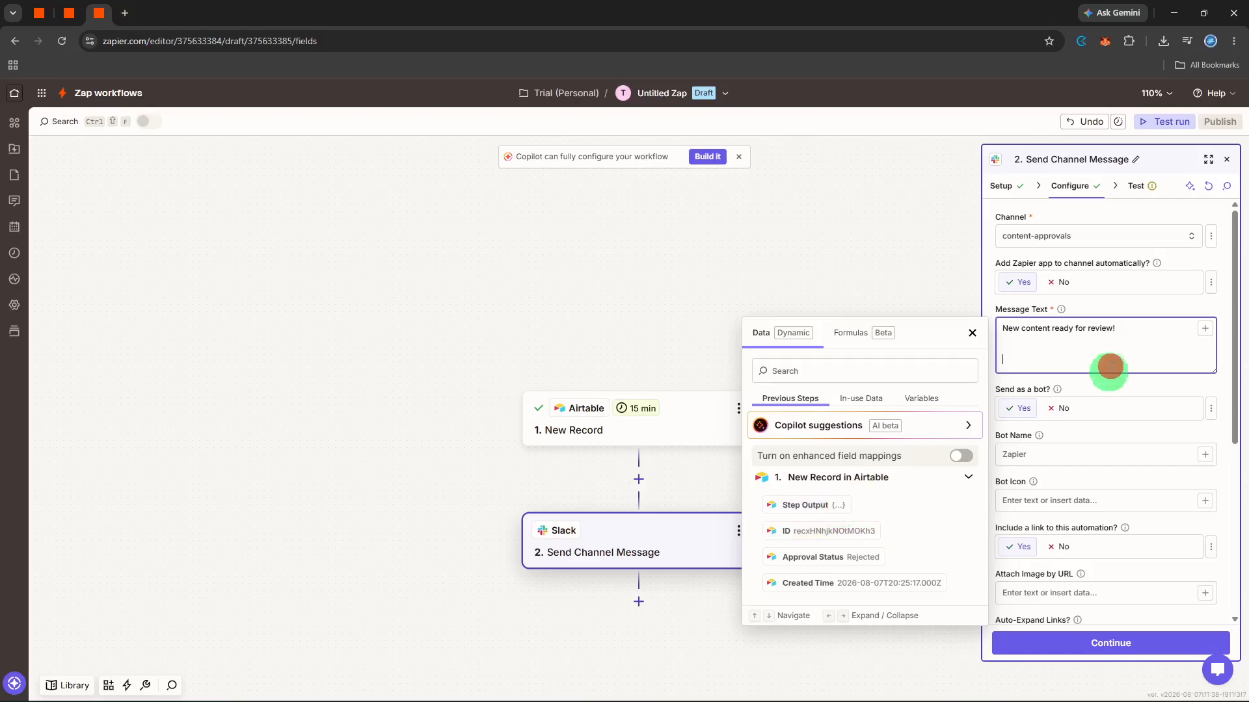
pyautogui.click(837, 505)
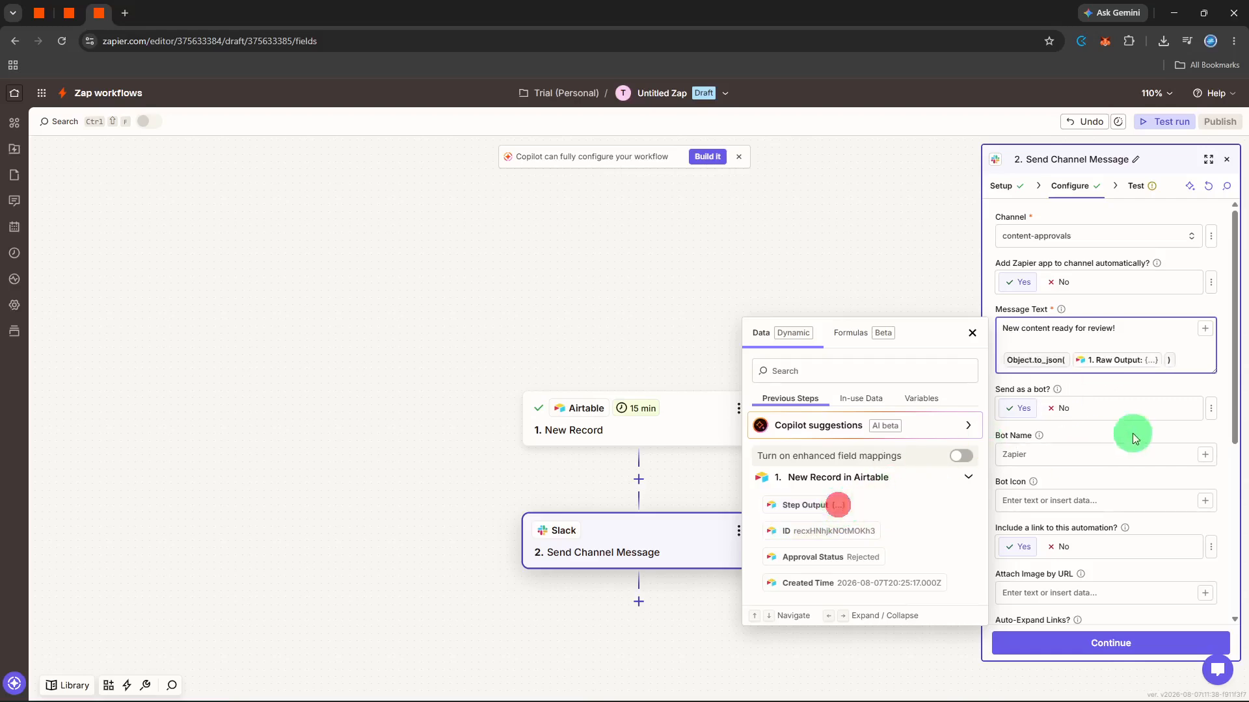
pyautogui.click(1155, 391)
pyautogui.scroll(-5, 1152, 393)
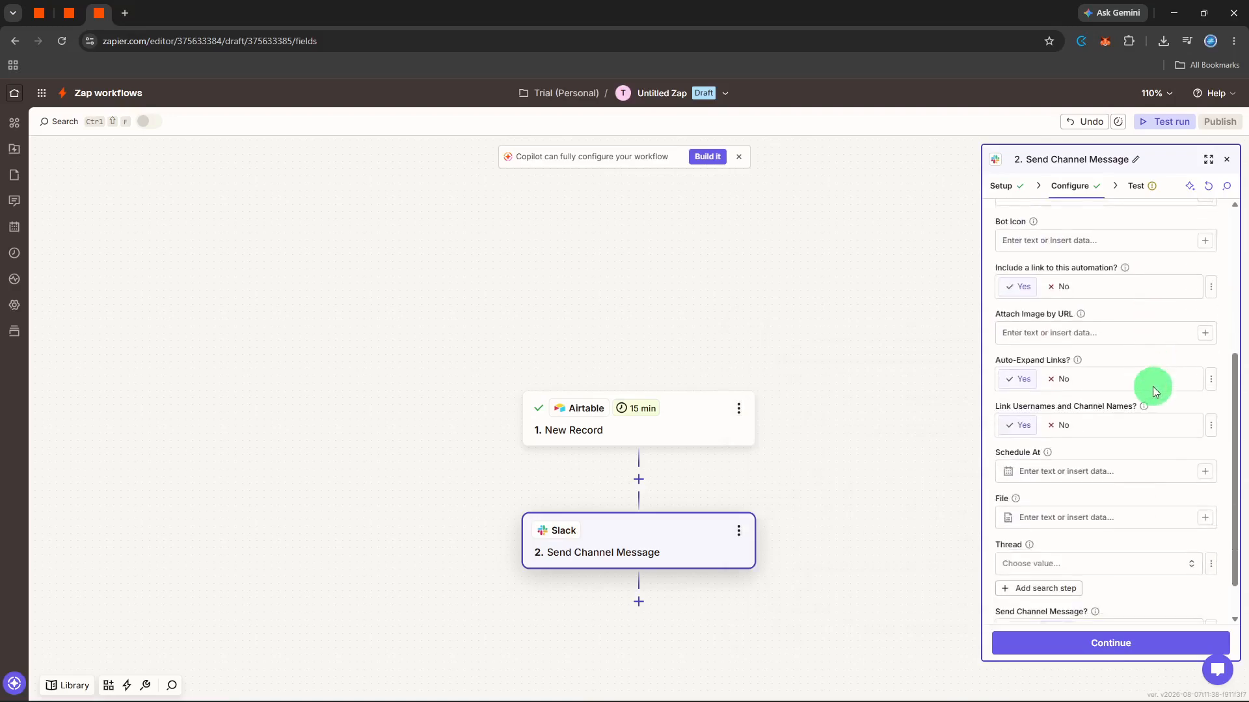
pyautogui.click(1072, 640)
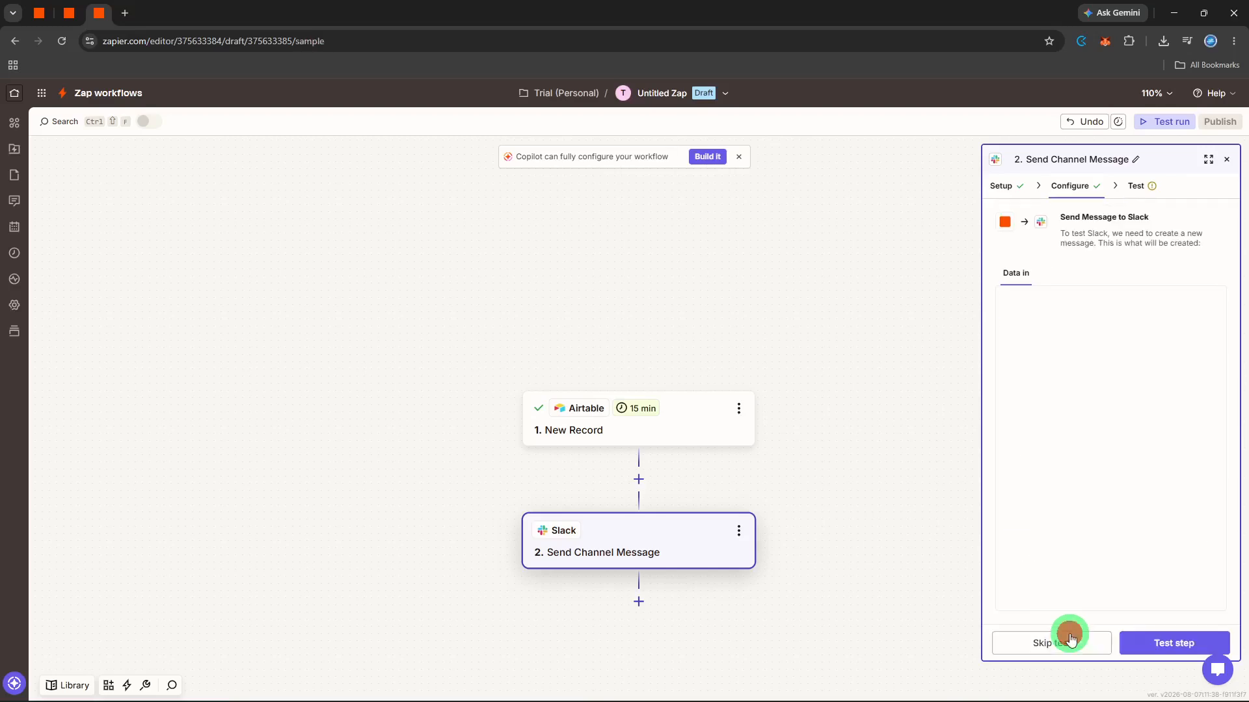
# Step: Test the Slack step, review the returned output data, and close the step's settings
pyautogui.click(1140, 641)
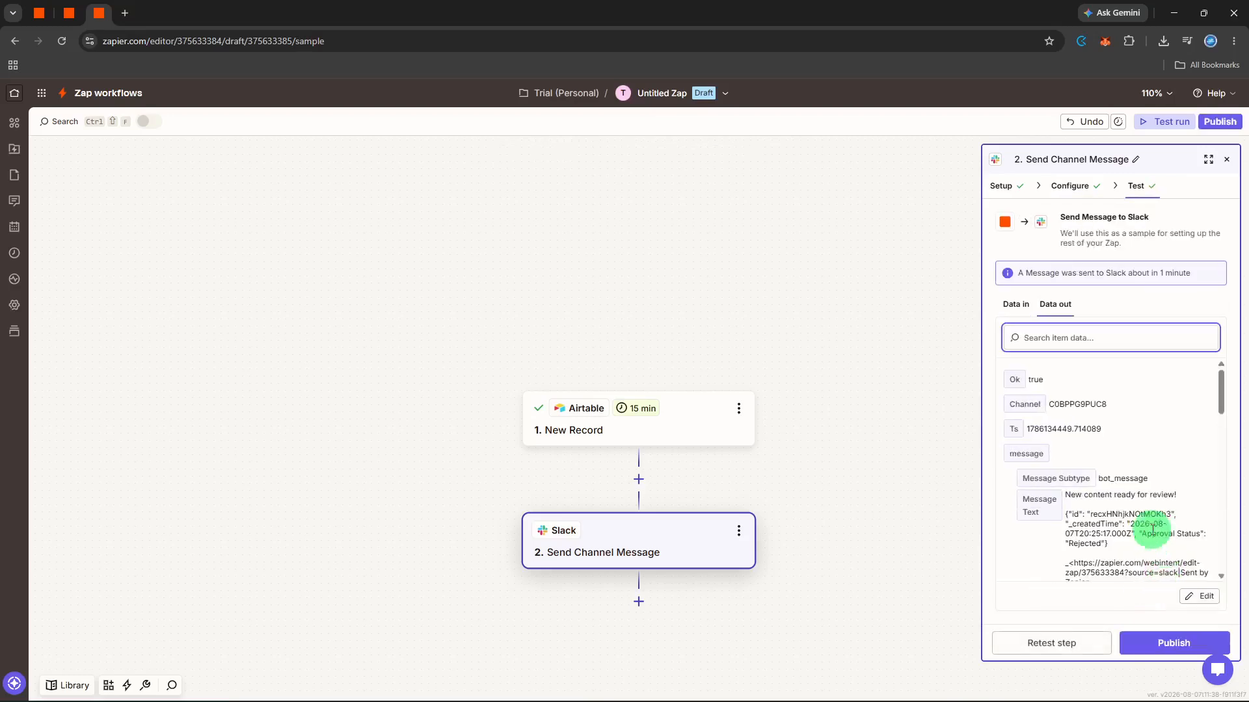
pyautogui.scroll(-3, 1173, 404)
pyautogui.scroll(-5, 1174, 409)
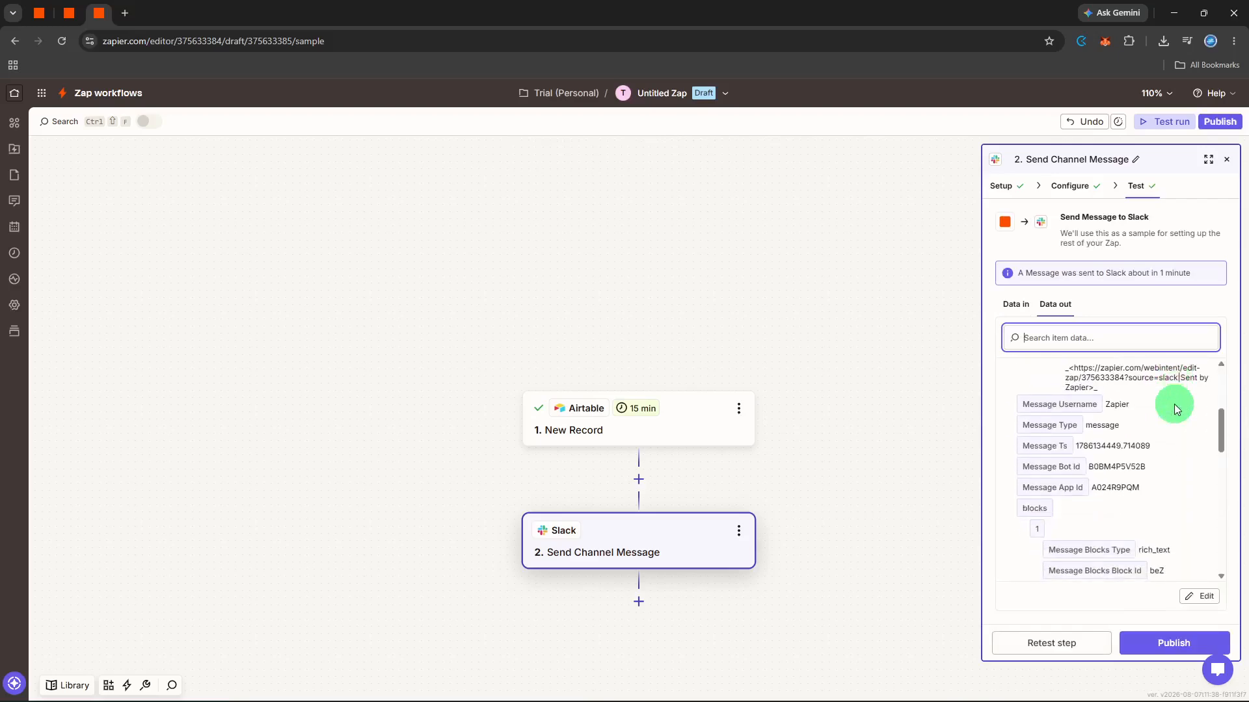
pyautogui.scroll(-5, 1173, 404)
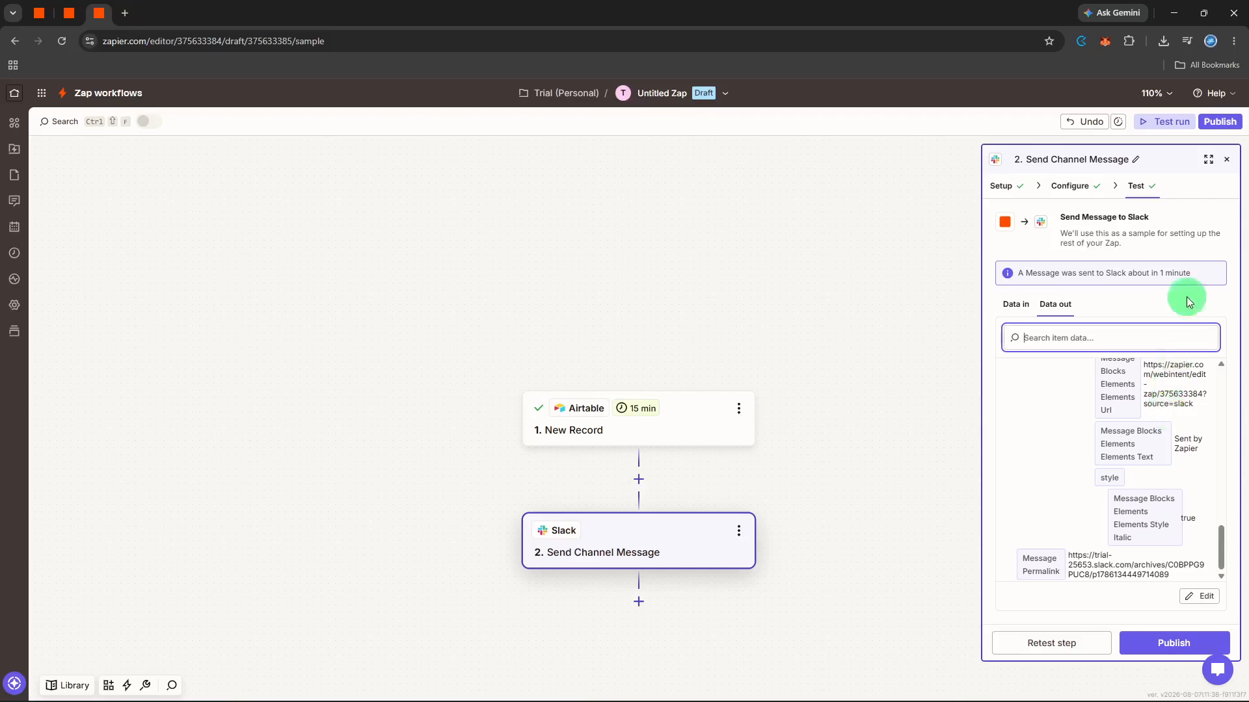
pyautogui.click(1226, 159)
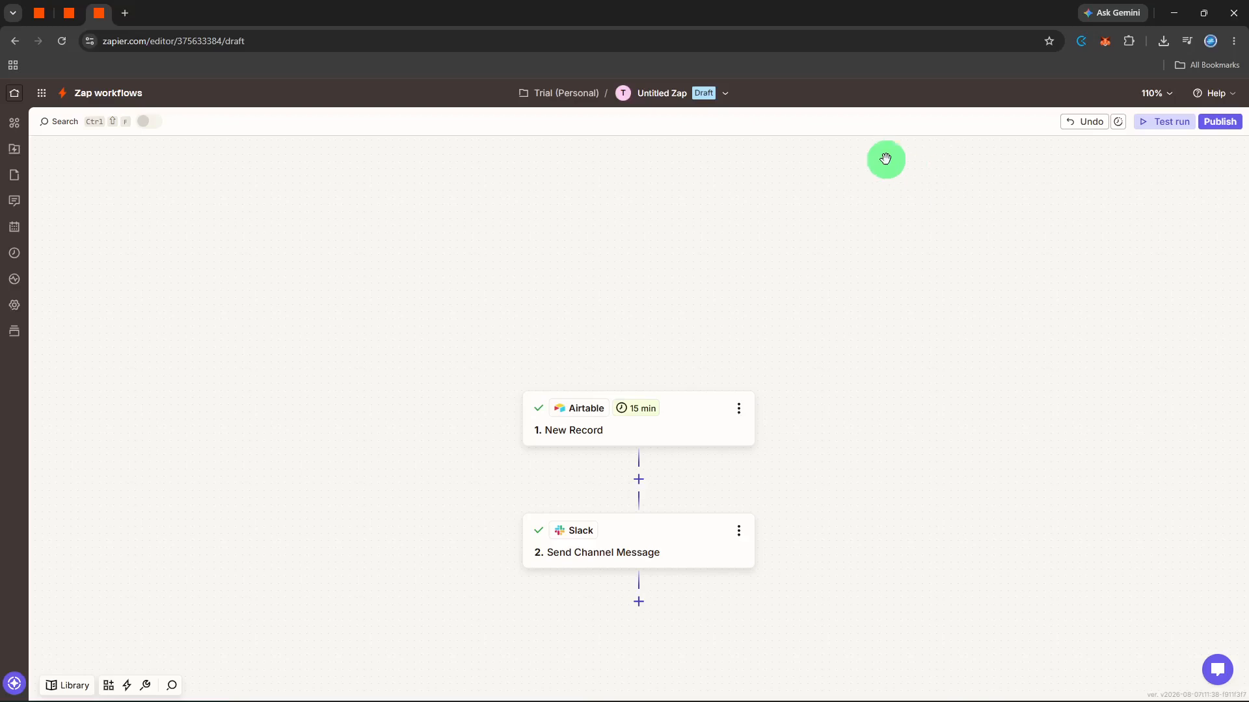
# Step: Rename the Zap as "content approval workflow"
pyautogui.click(707, 93)
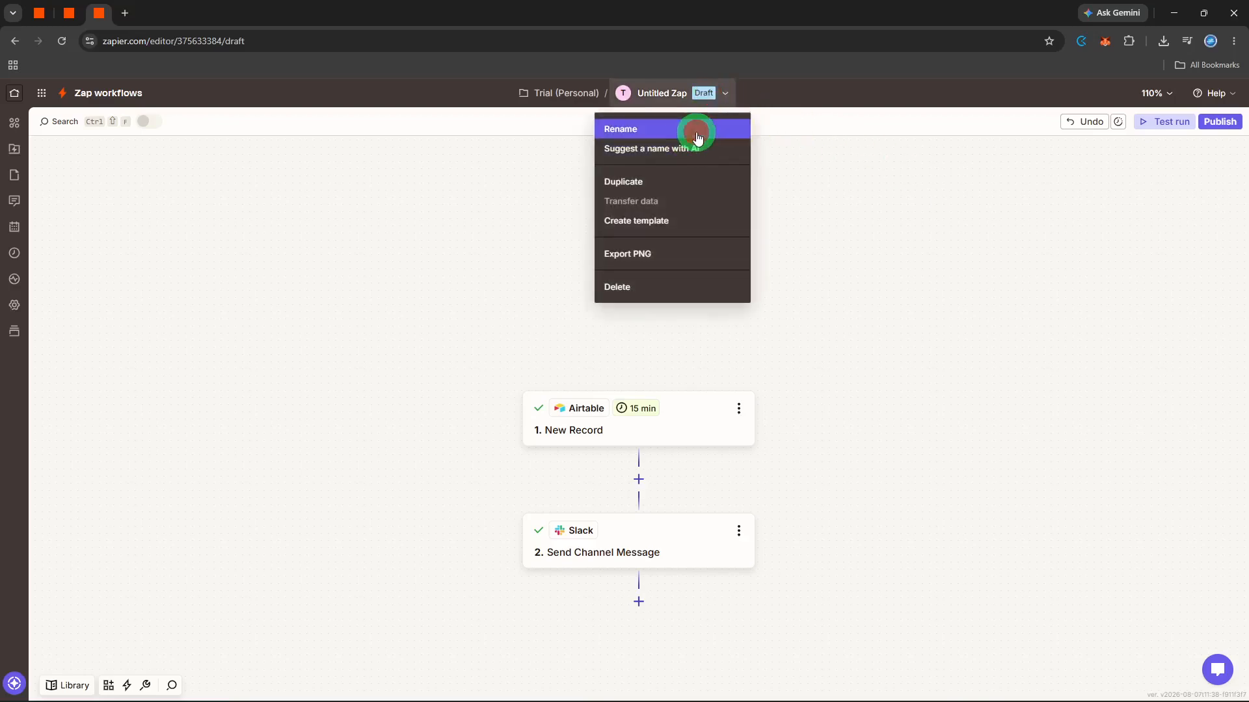
pyautogui.click(695, 130)
pyautogui.write('cont')
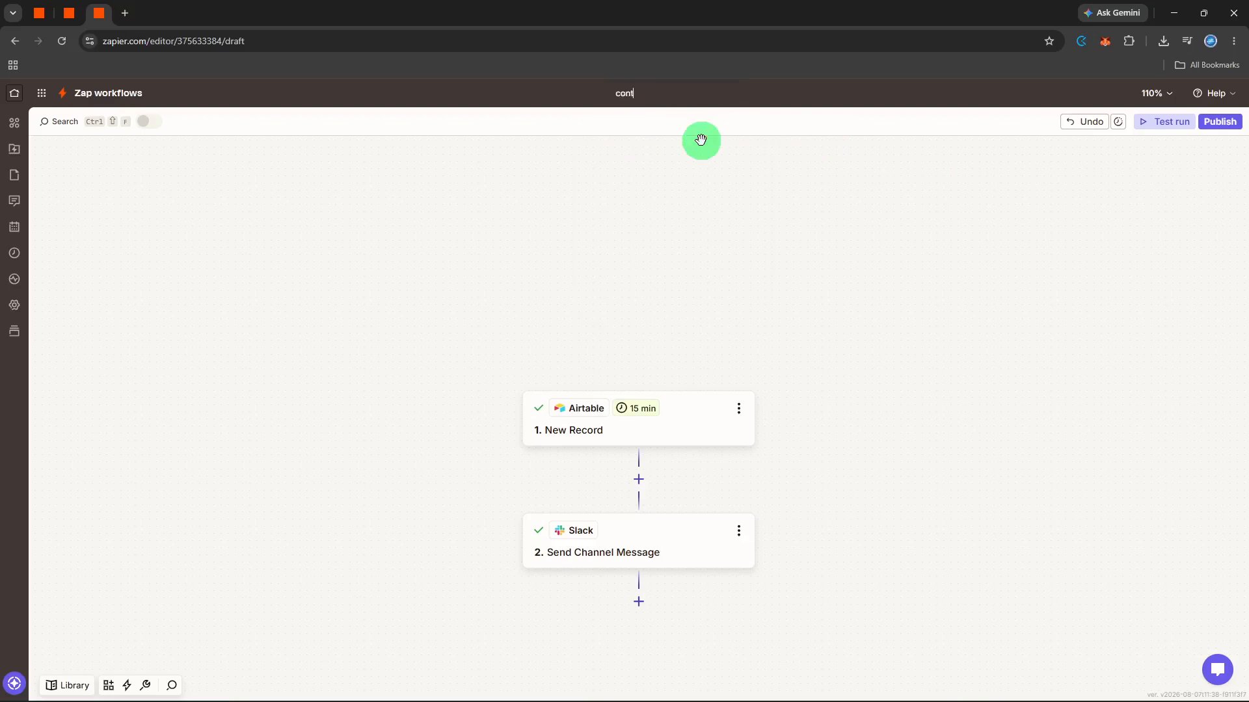
pyautogui.write('ent approval workflo worlflow')
pyautogui.press('Return')
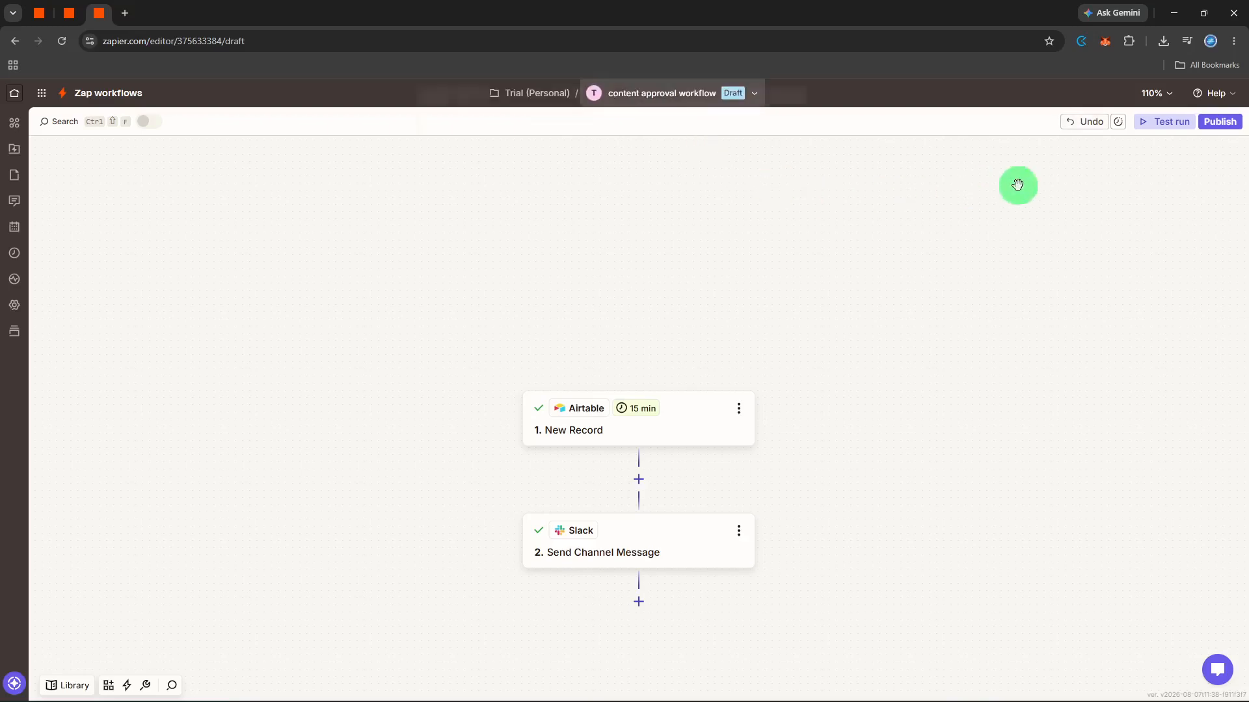